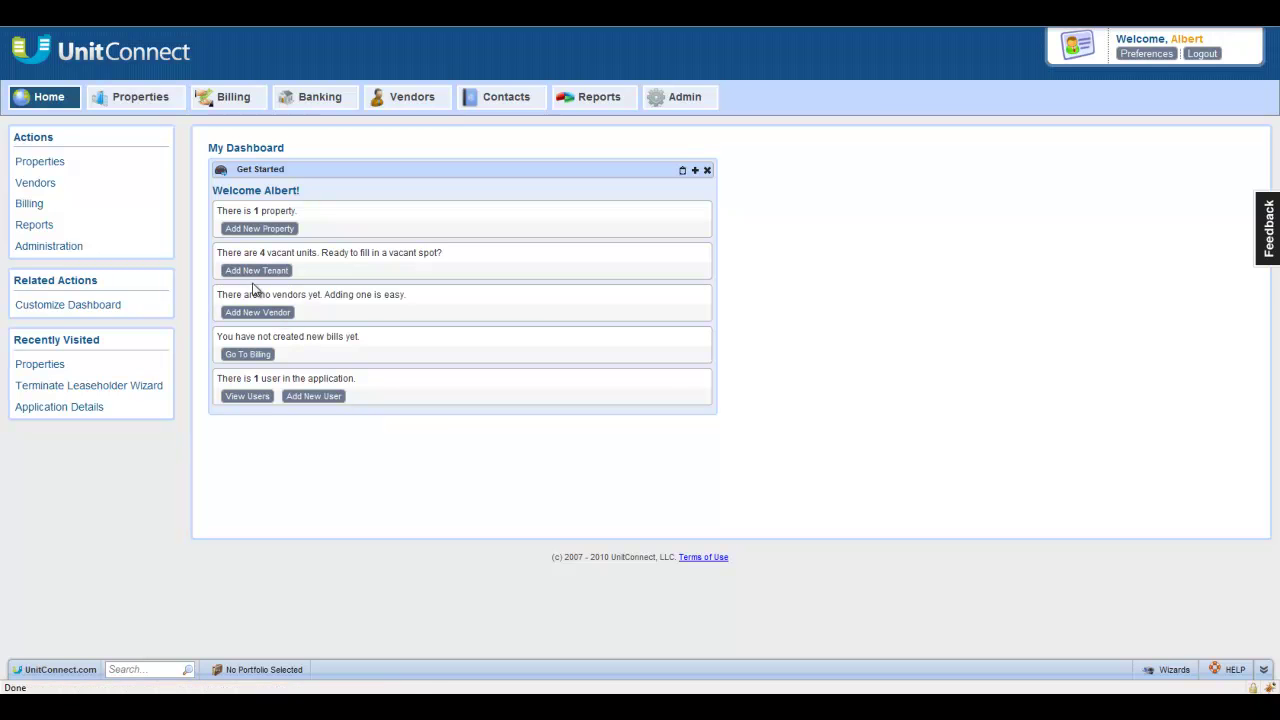
- Start a new tenant entry for vacant unit 2 of Silber Properties Plaza and proceed to the contact information
left_click(132, 100)
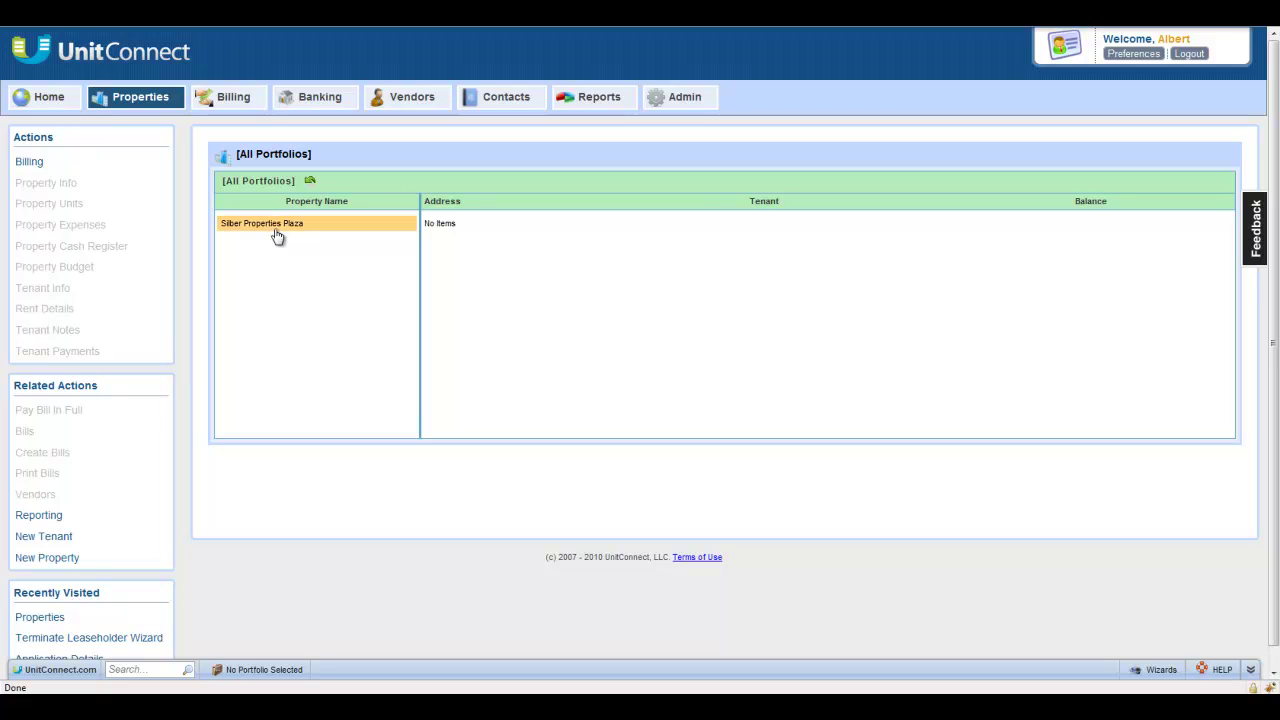
left_click(278, 229)
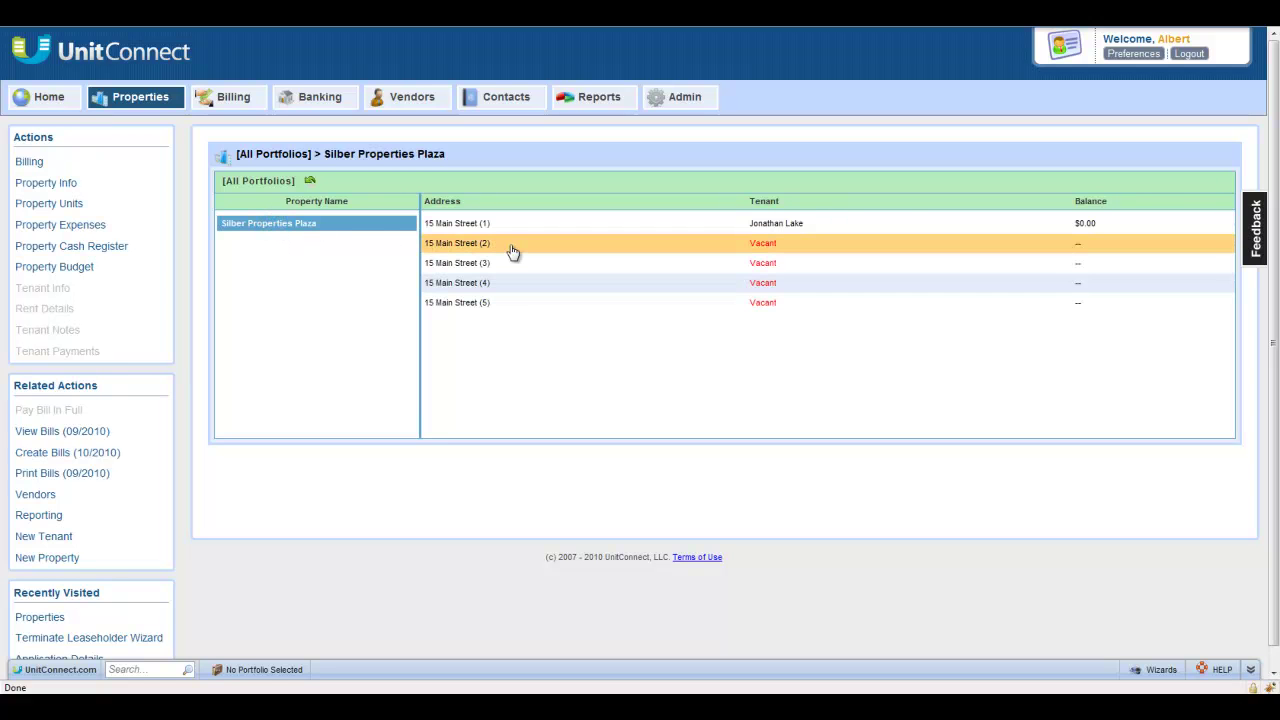
left_click(510, 248)
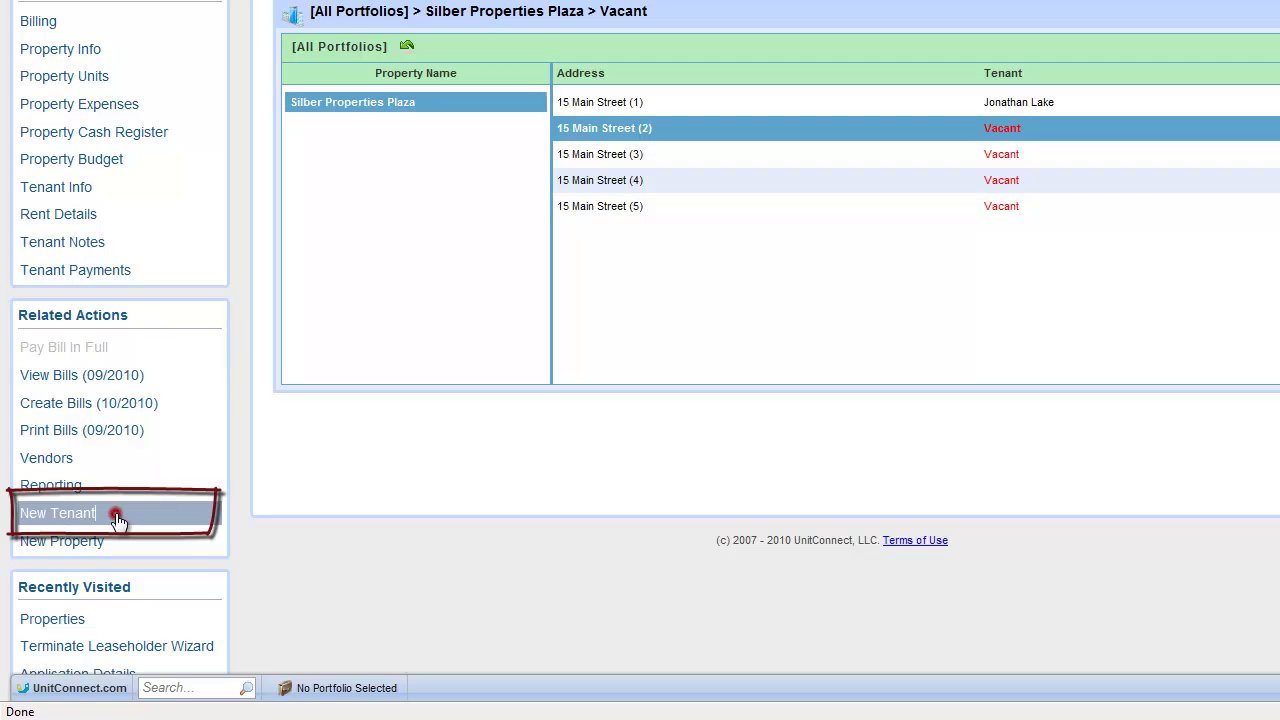
left_click(117, 520)
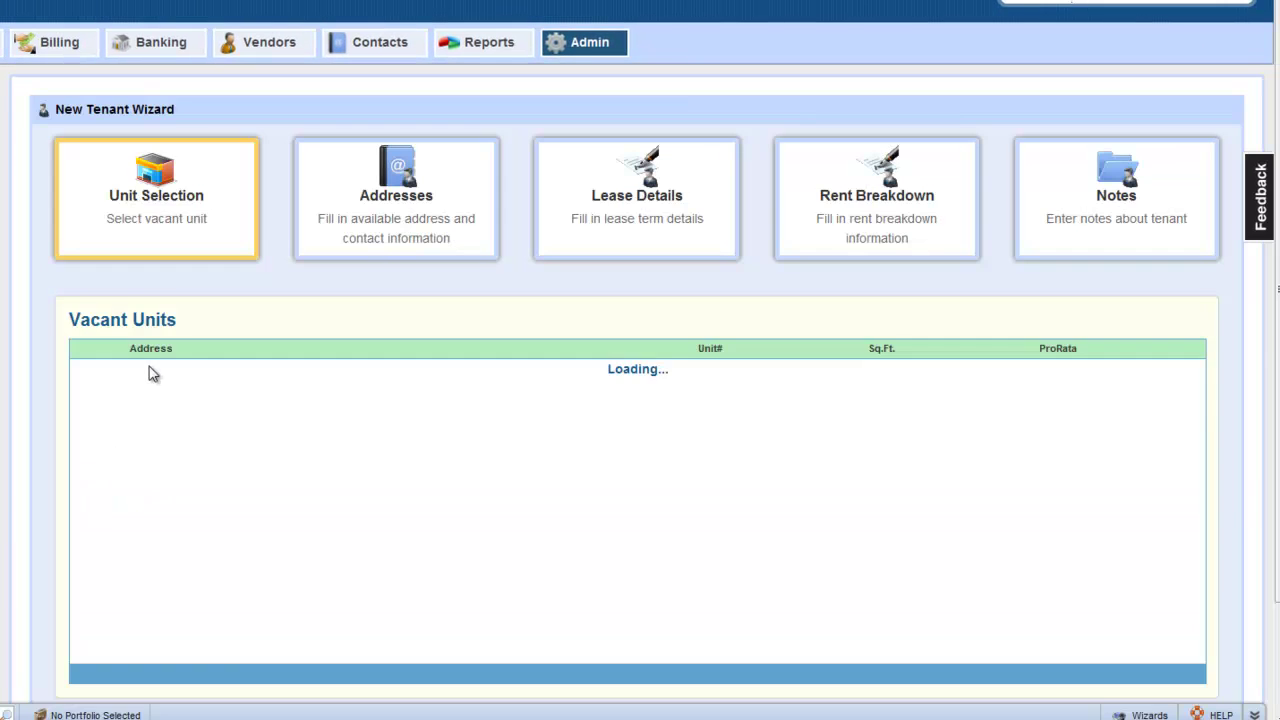
left_click(152, 373)
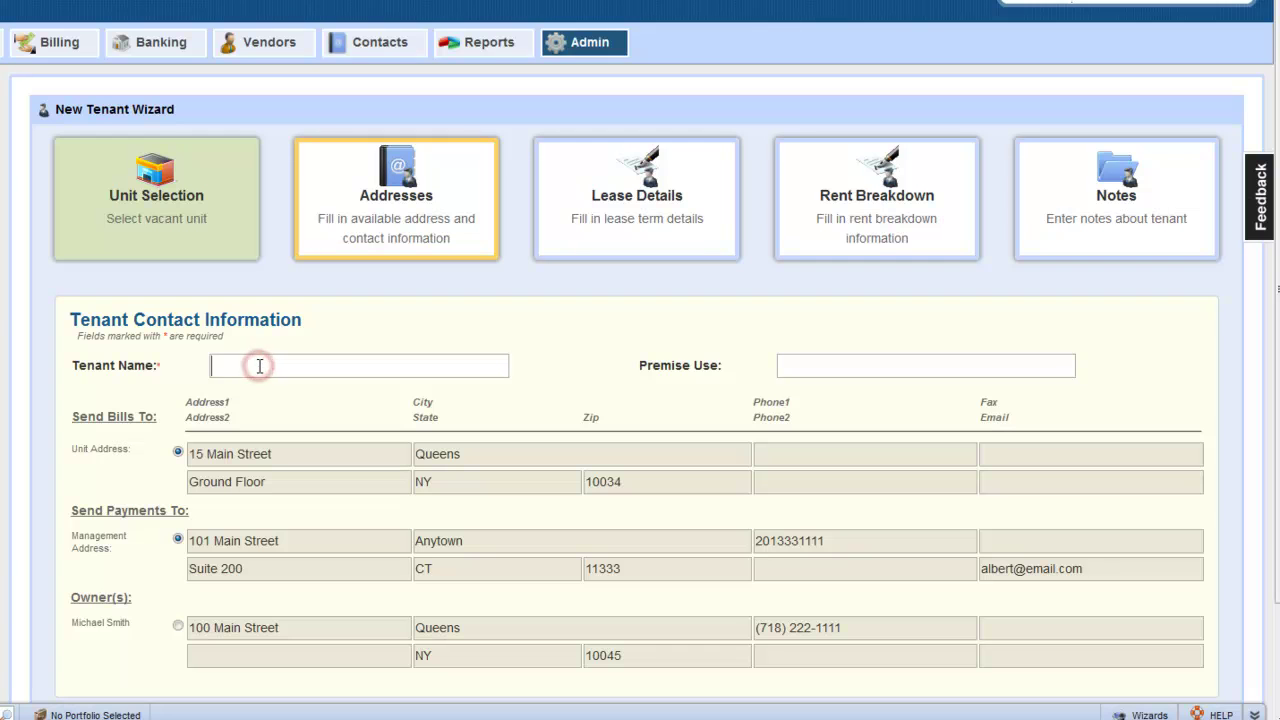
- Enter 99 Cent Paradise as the tenant name and Discount Store as the premise use
type("99 Cent Paradise")
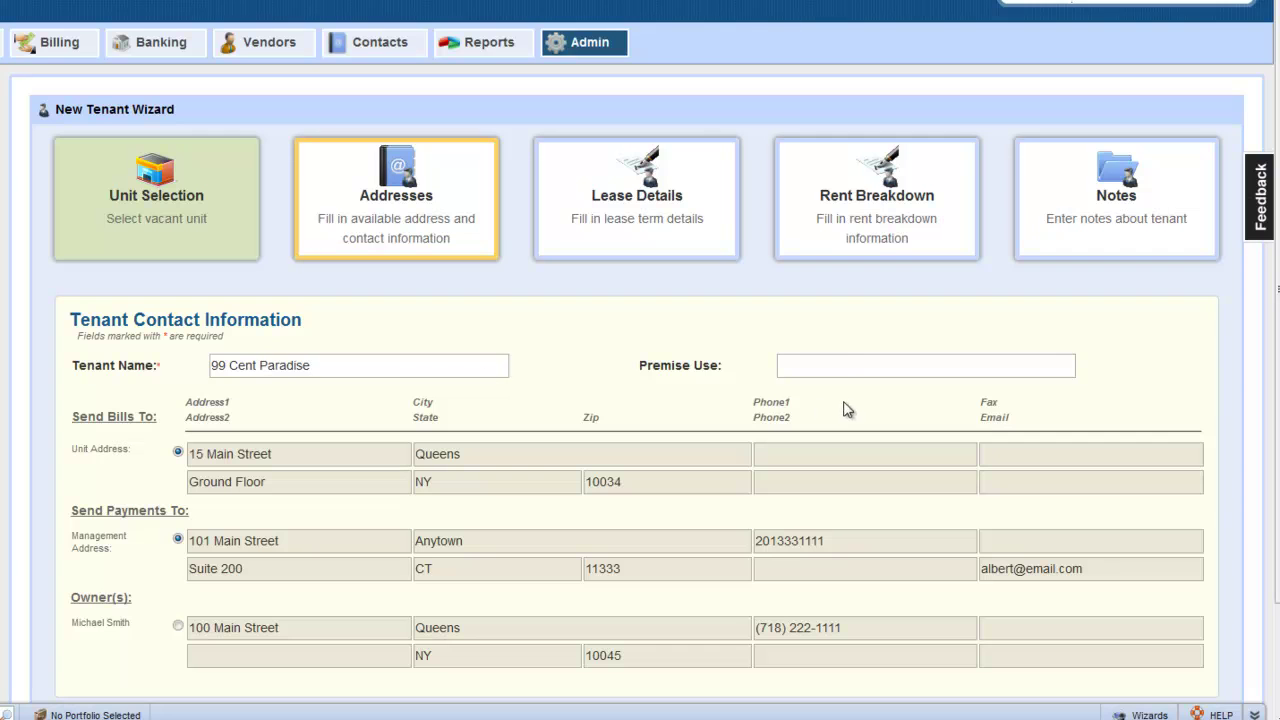
left_click(826, 366)
type("Discount Store")
- Direct the tenant's payments to the owner's address and continue to the lease details
scroll(551, 371, "down", 2)
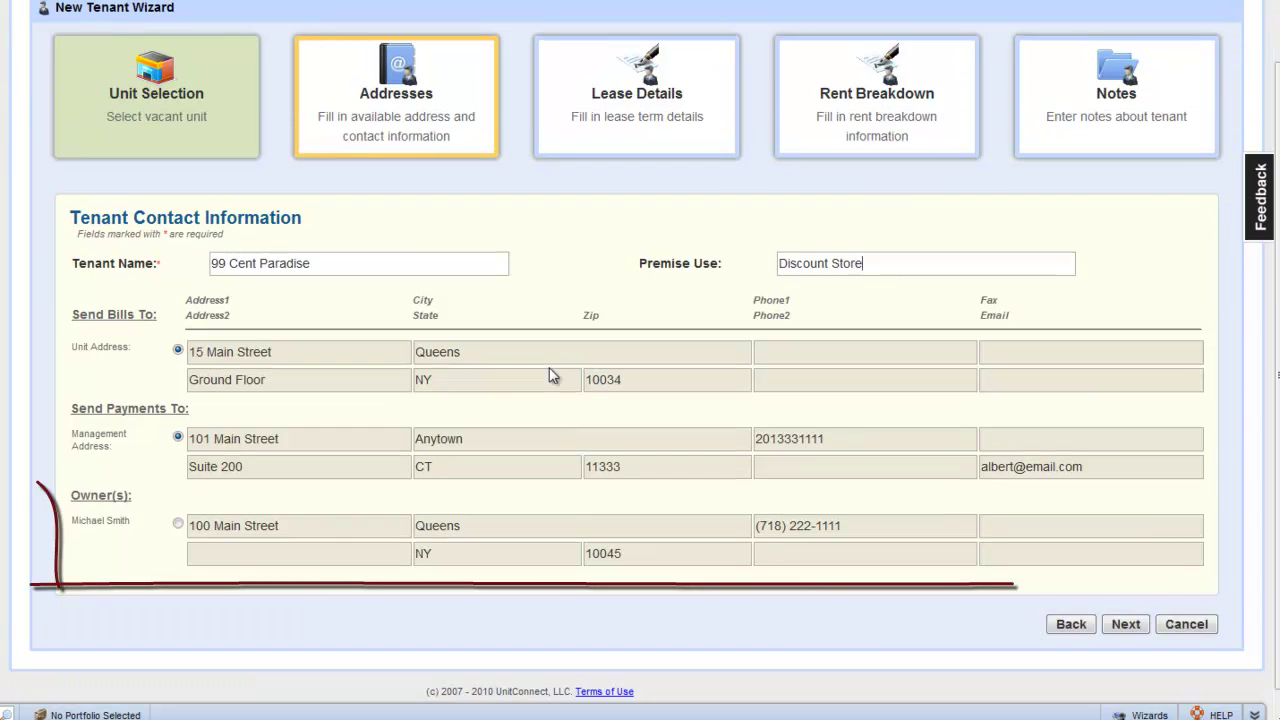
left_click(176, 524)
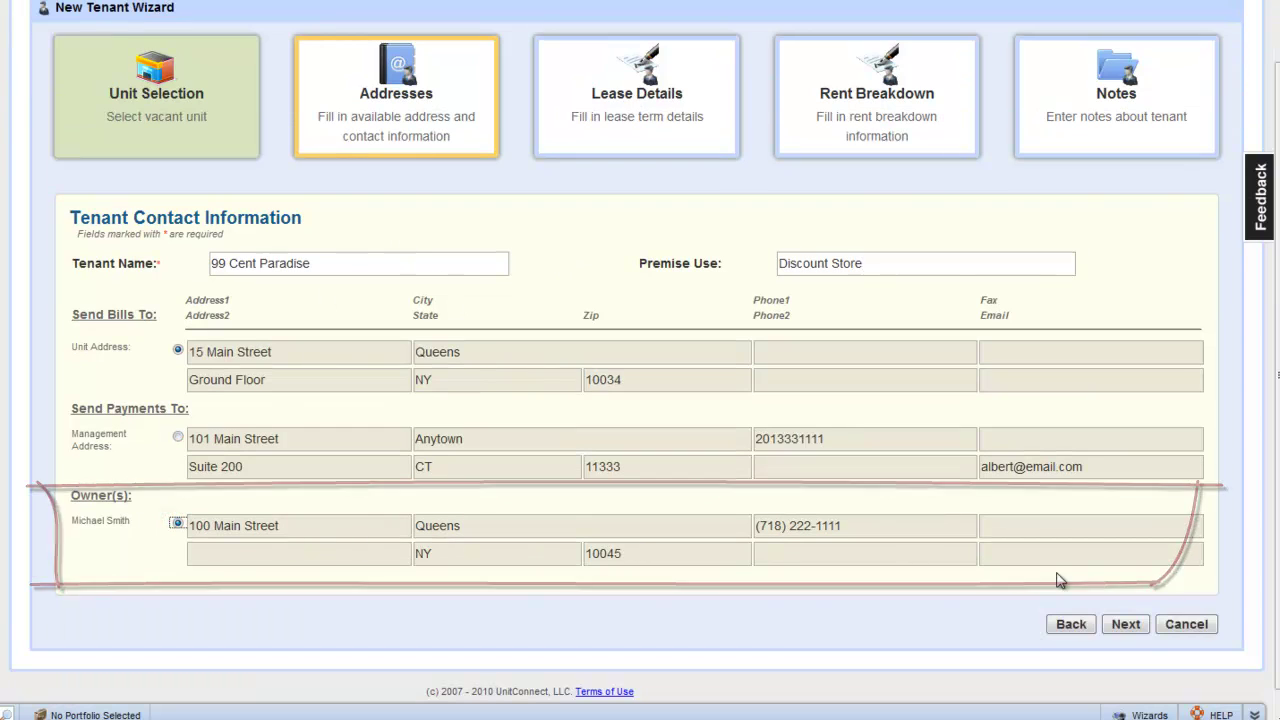
left_click(1124, 626)
- Set lease start to 10/01/2010, lease end to 09/30/2020, possession date to 10/01/2010 and rent start to 12/01/2010
left_click(220, 306)
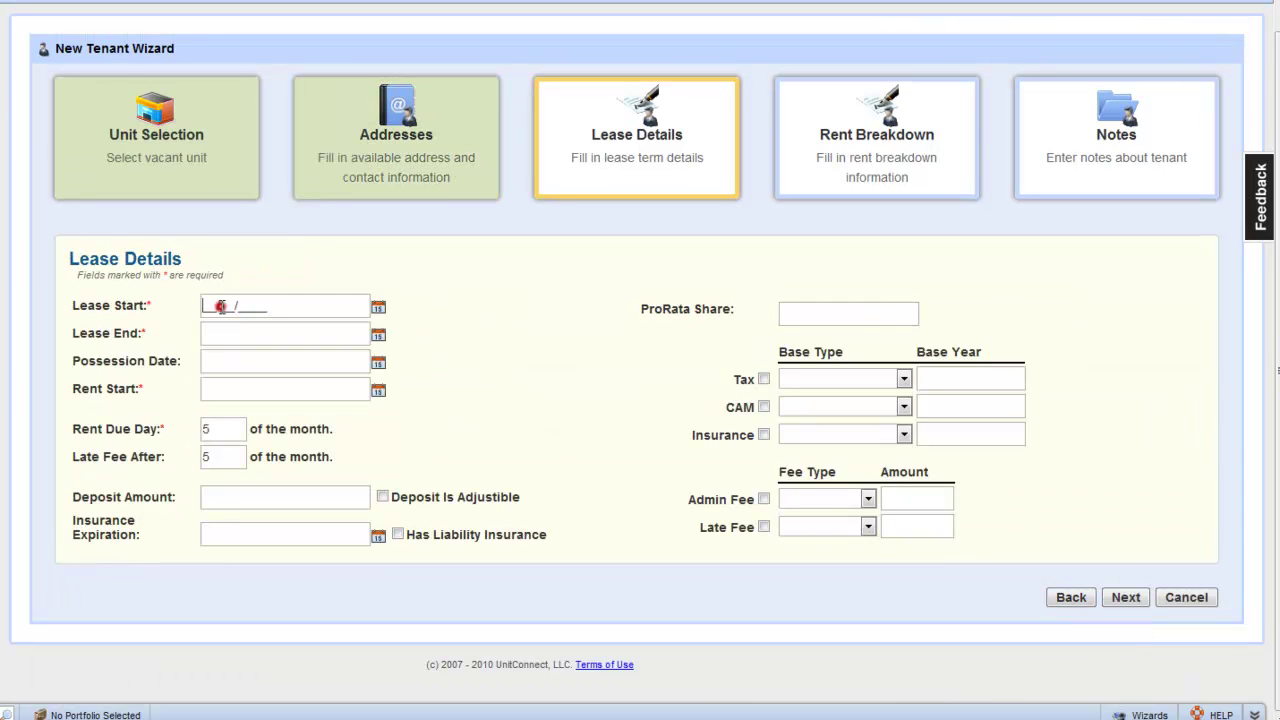
type("10/01/2010")
key("Tab")
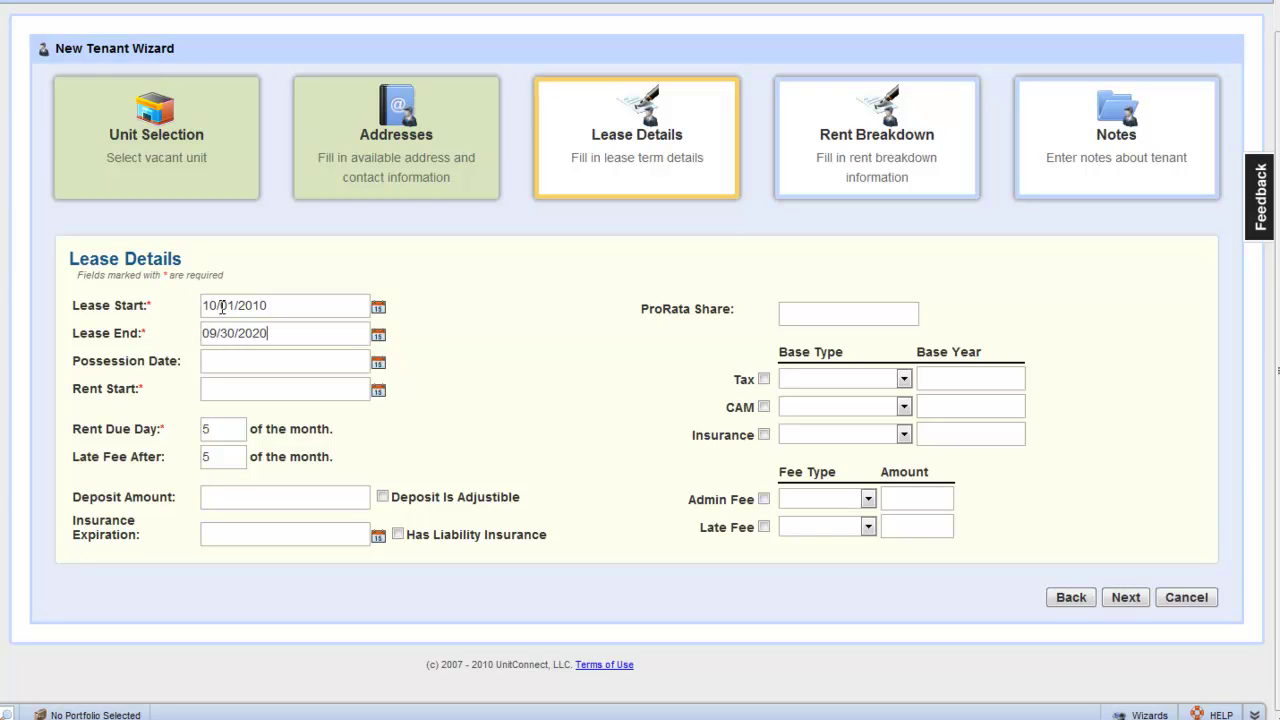
left_click(230, 365)
type("10/01/2010")
left_click(234, 386)
type("12/01")
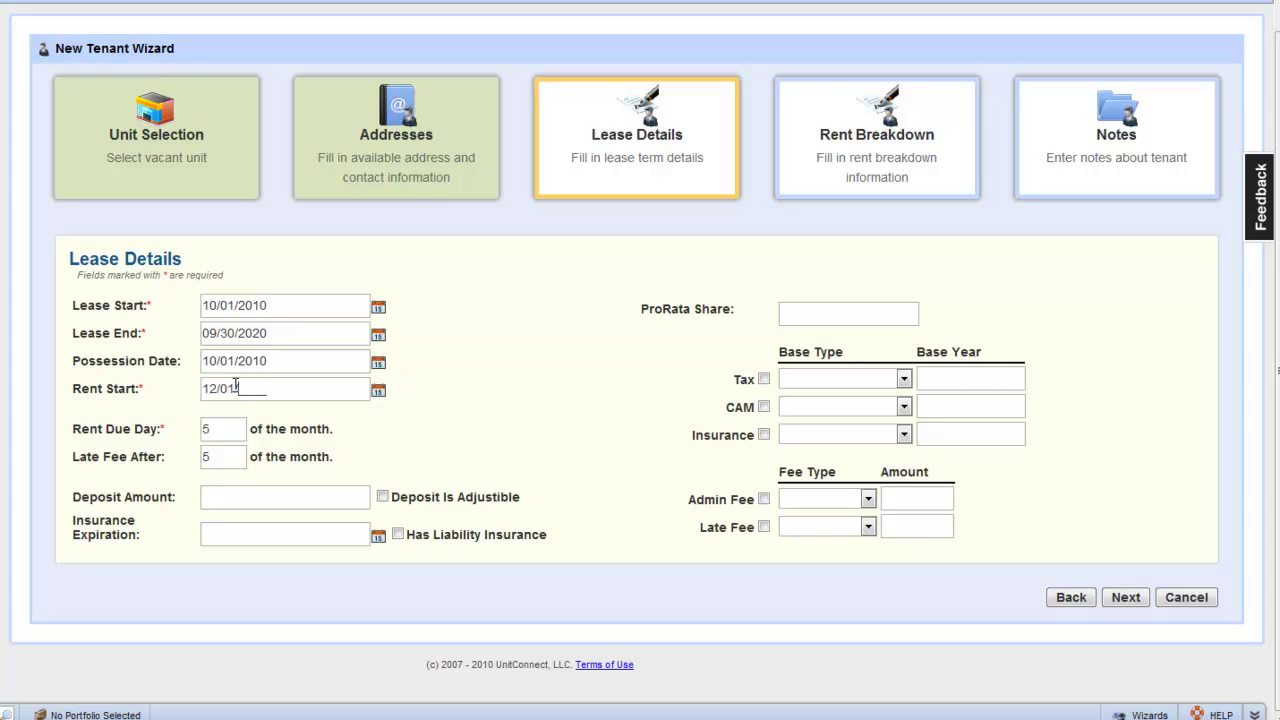
- Make the rent due on day 1 of the month and the late fee apply after day 10
left_click(229, 421)
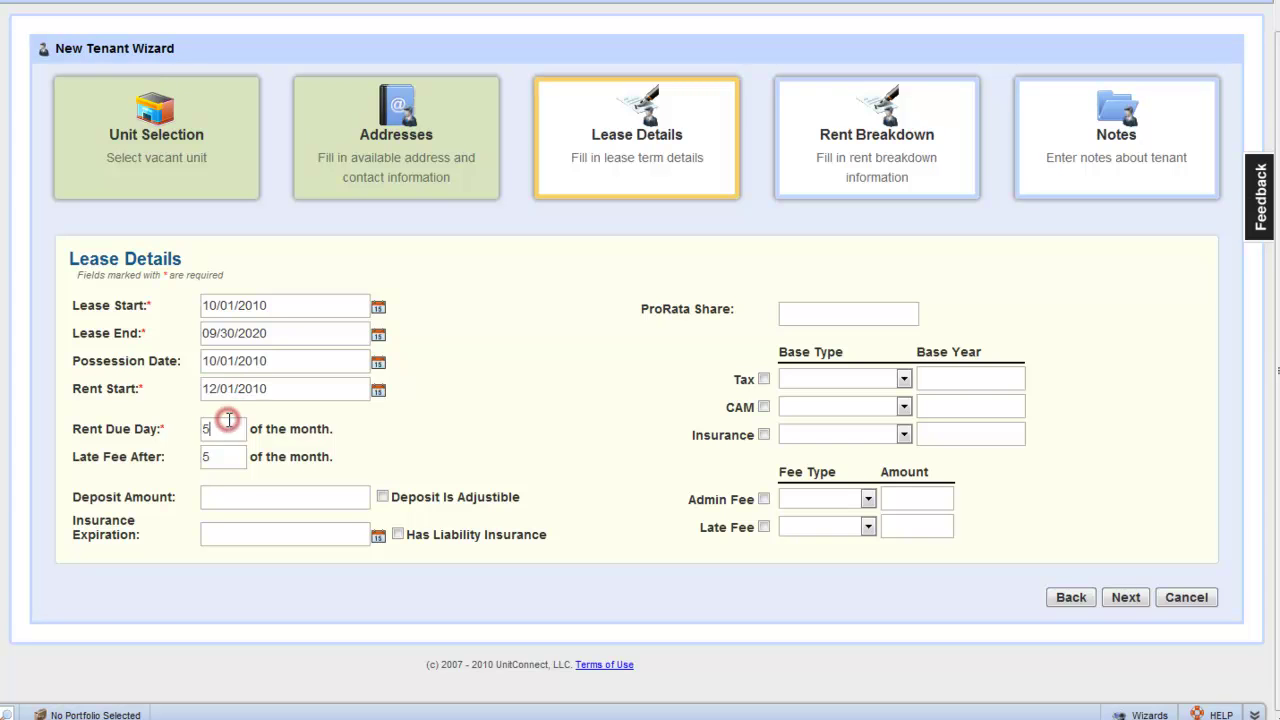
key("BackSpace")
type("1")
left_click(230, 456)
key("BackSpace")
type("10")
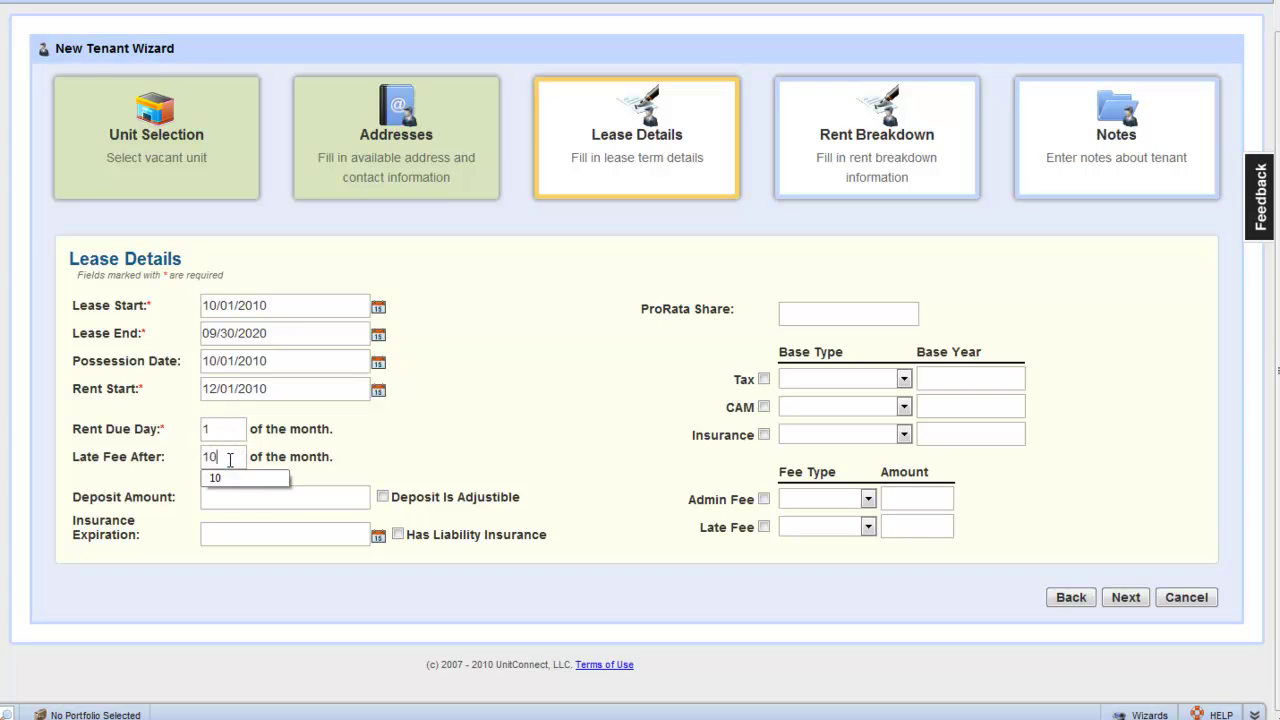
left_click(234, 476)
- Enter an adjustable deposit of $4,000 and record liability insurance expiring 10/01/2011
left_click(236, 490)
type("4000")
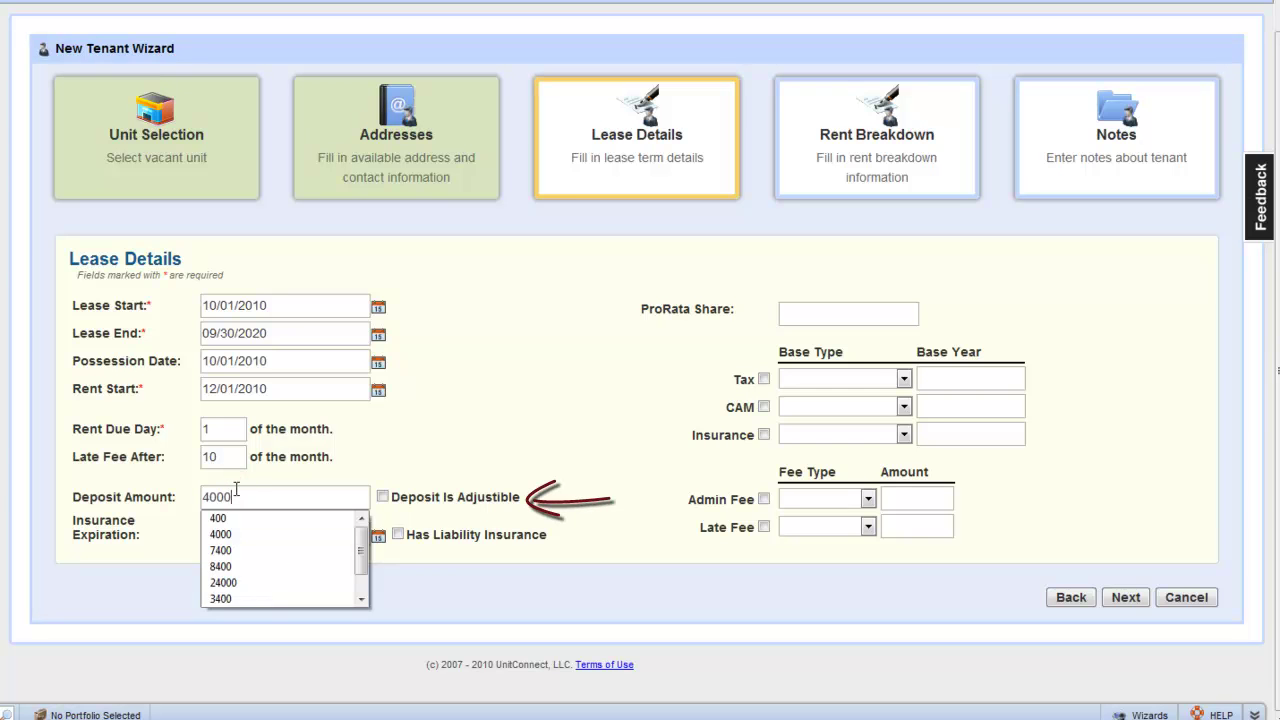
left_click(383, 497)
left_click(307, 527)
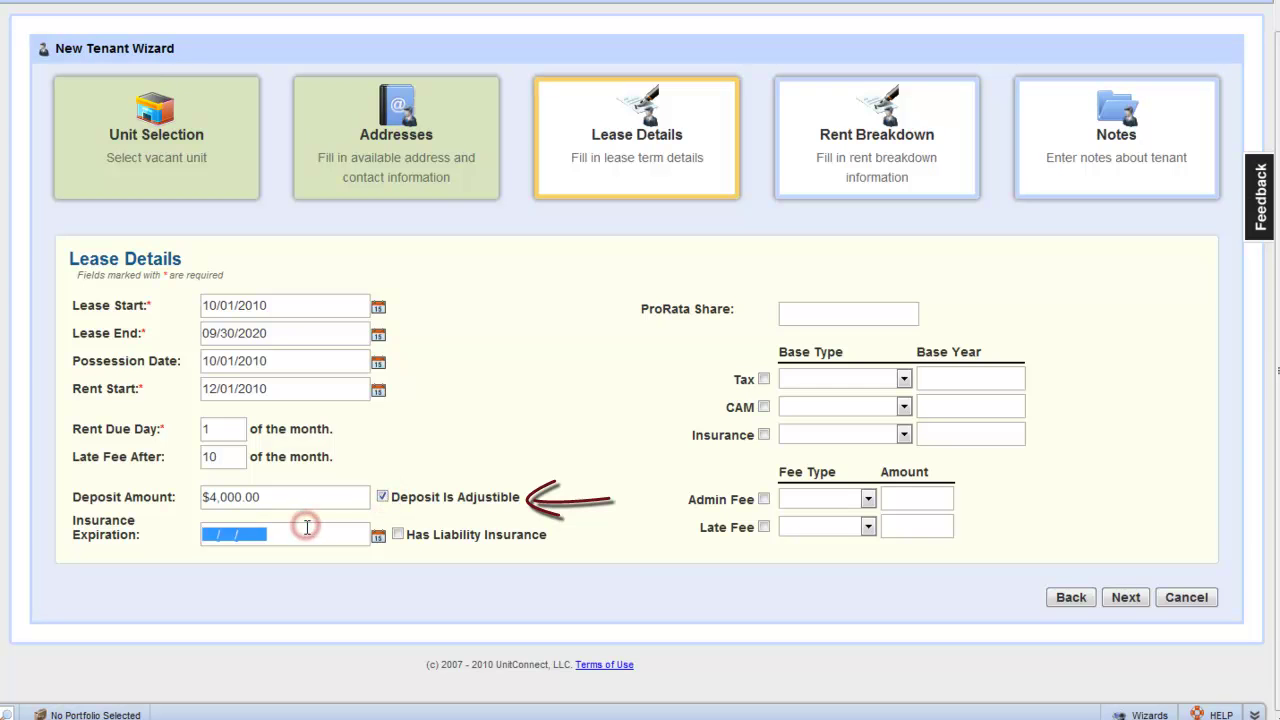
type("10/01/2")
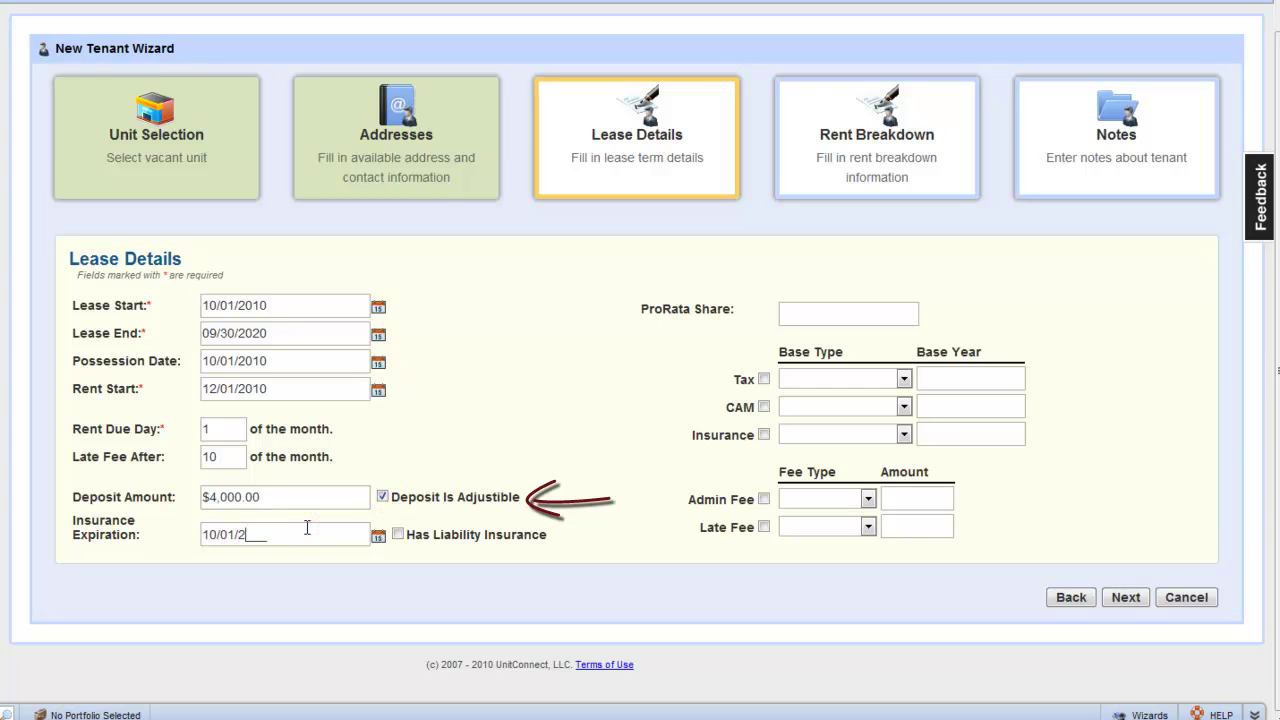
type("011")
left_click(397, 534)
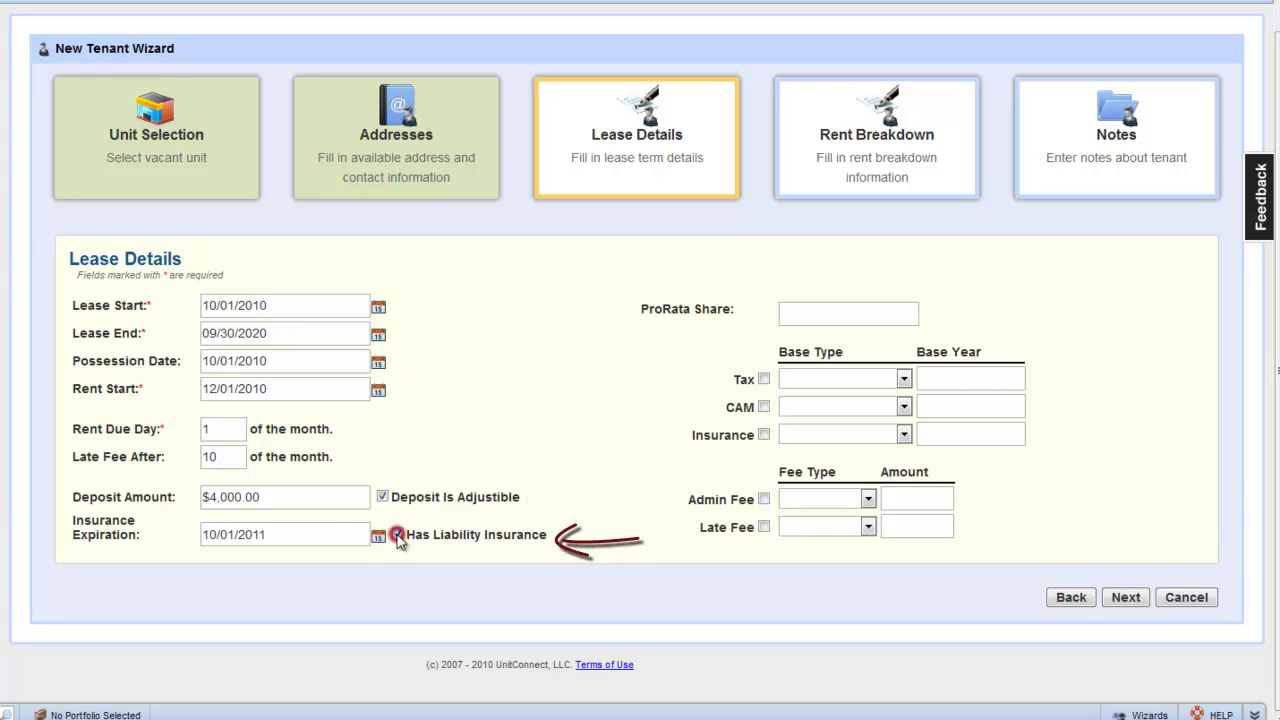
- Set the pro rata share to 25% and enable tax as Base Year Increase with a base year amount of $12,000
left_click(818, 314)
type("25")
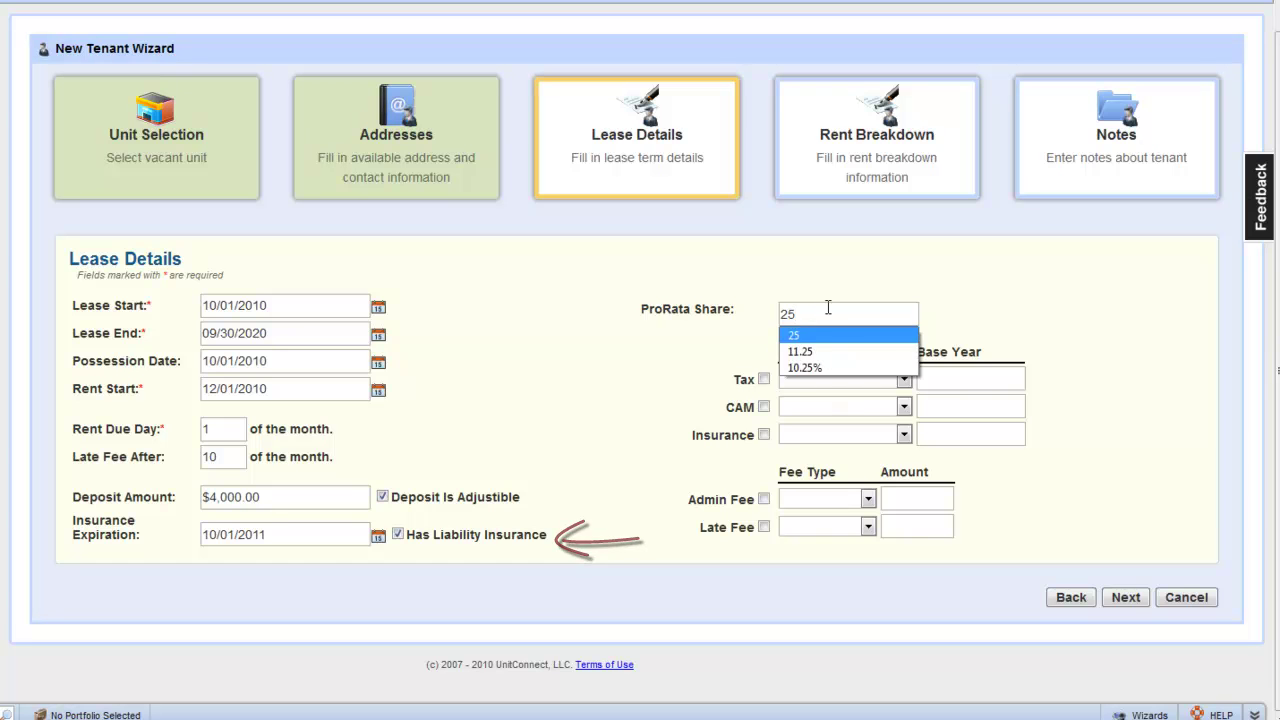
left_click(828, 308)
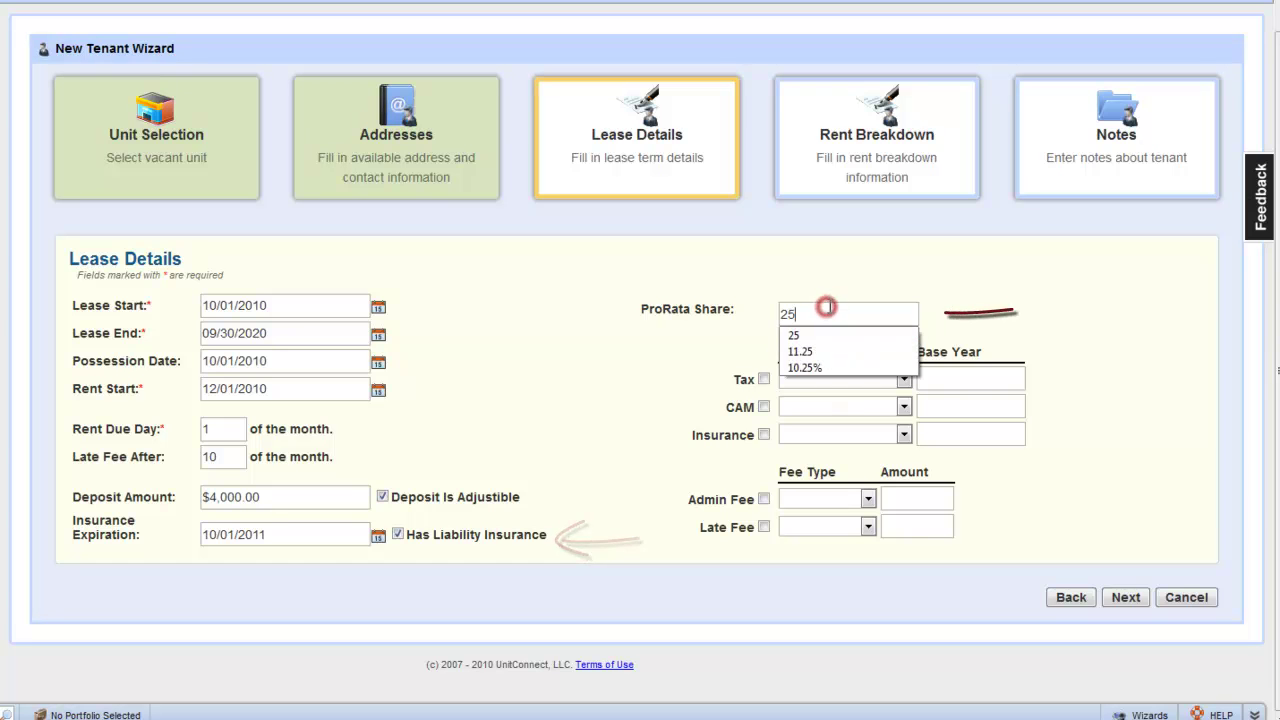
left_click(764, 380)
left_click(830, 378)
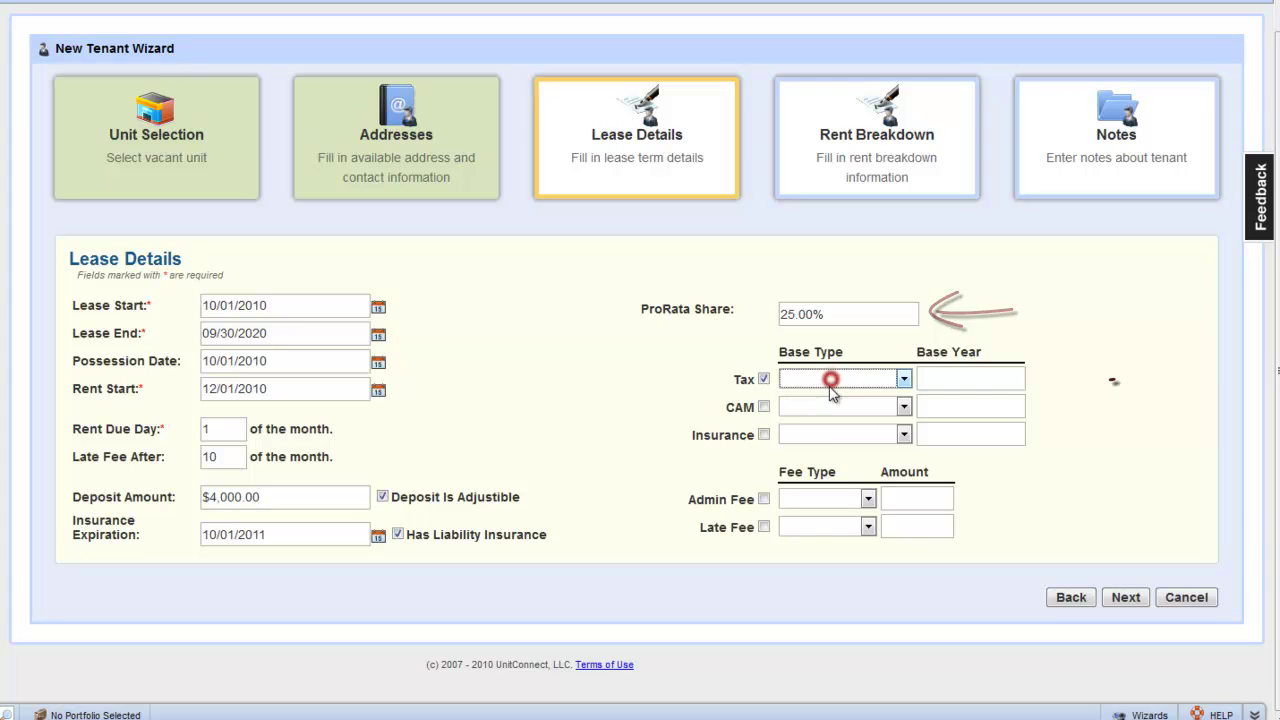
left_click(830, 410)
left_click(953, 377)
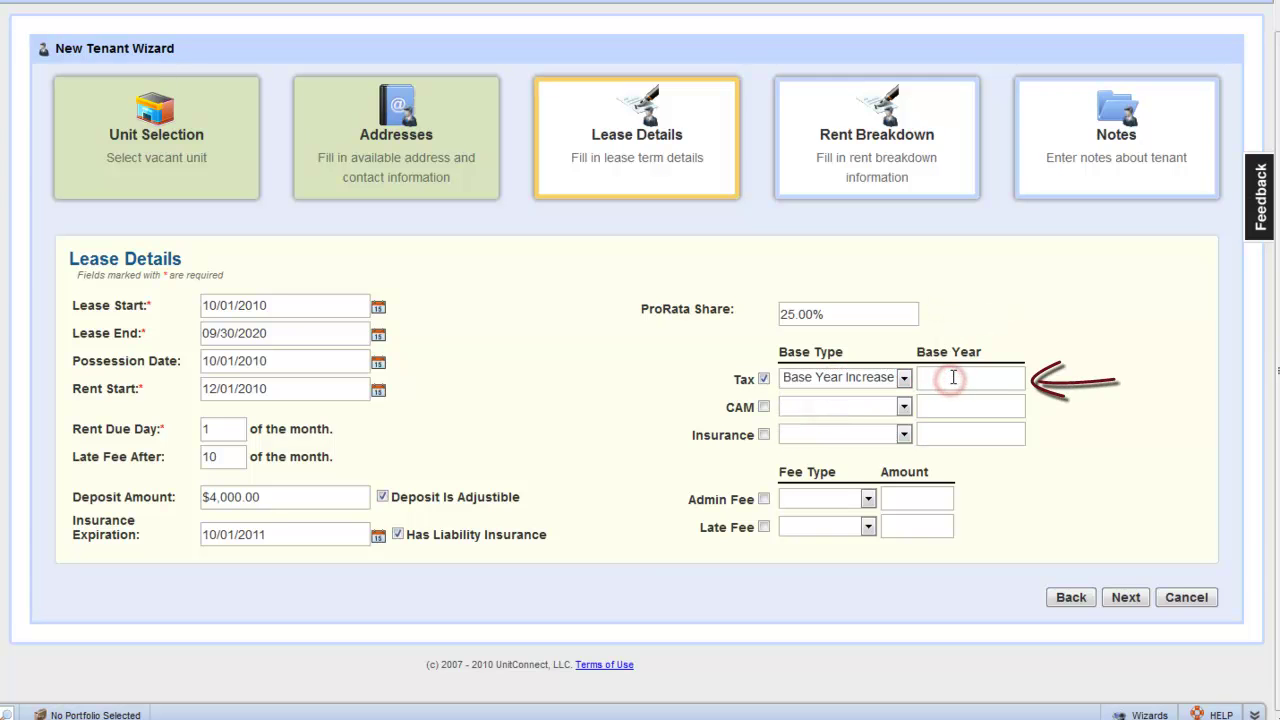
type("12000")
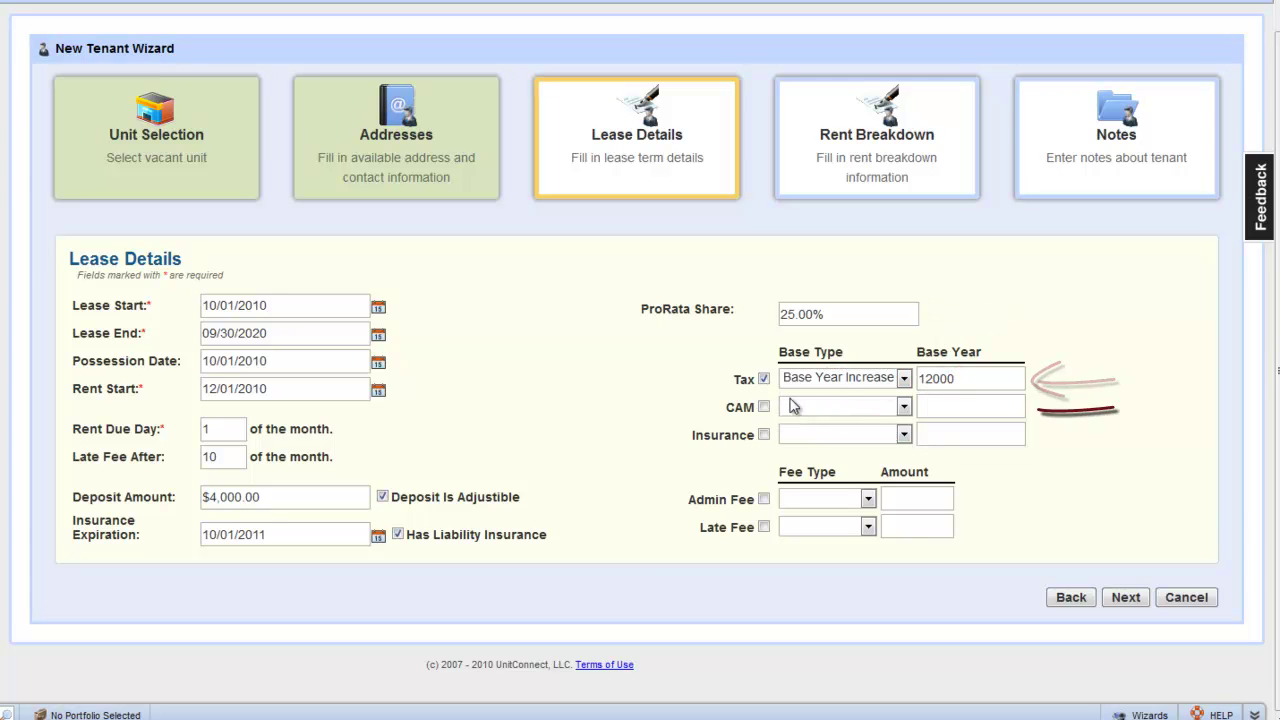
- Enable the CAM and insurance charges, both with the Pro Rata Share base type
left_click(764, 408)
left_click(795, 407)
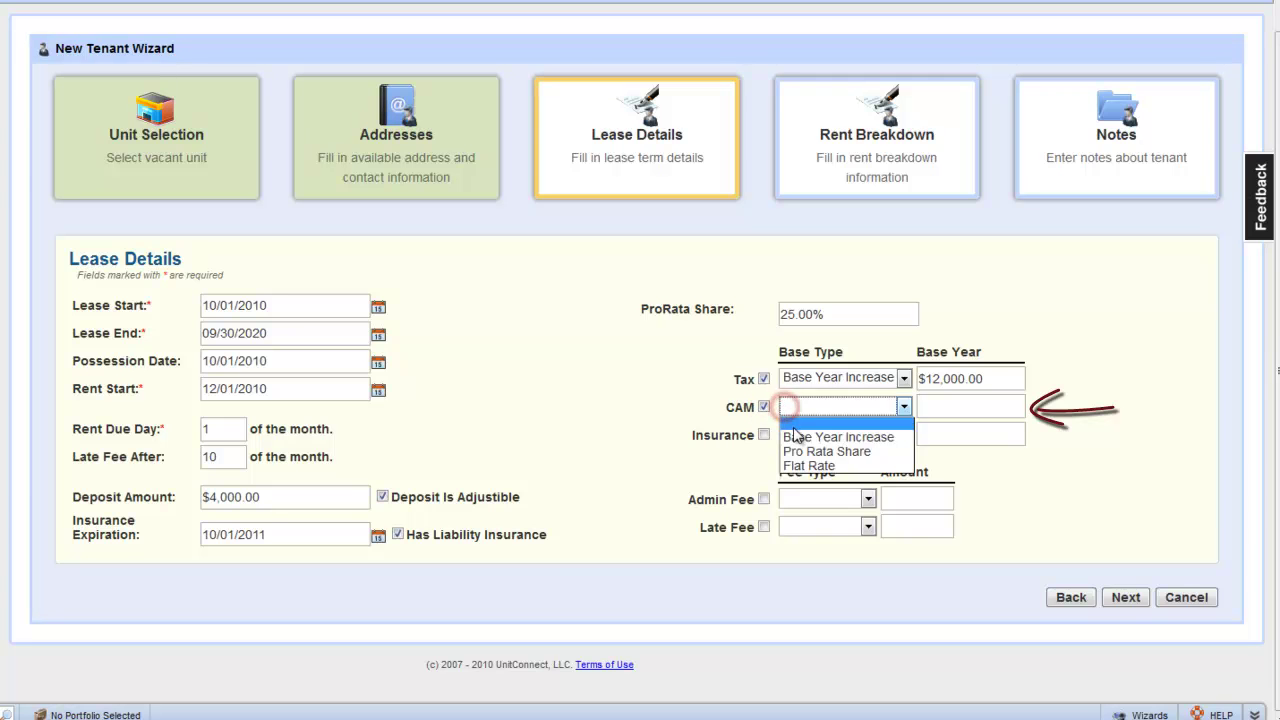
left_click(820, 451)
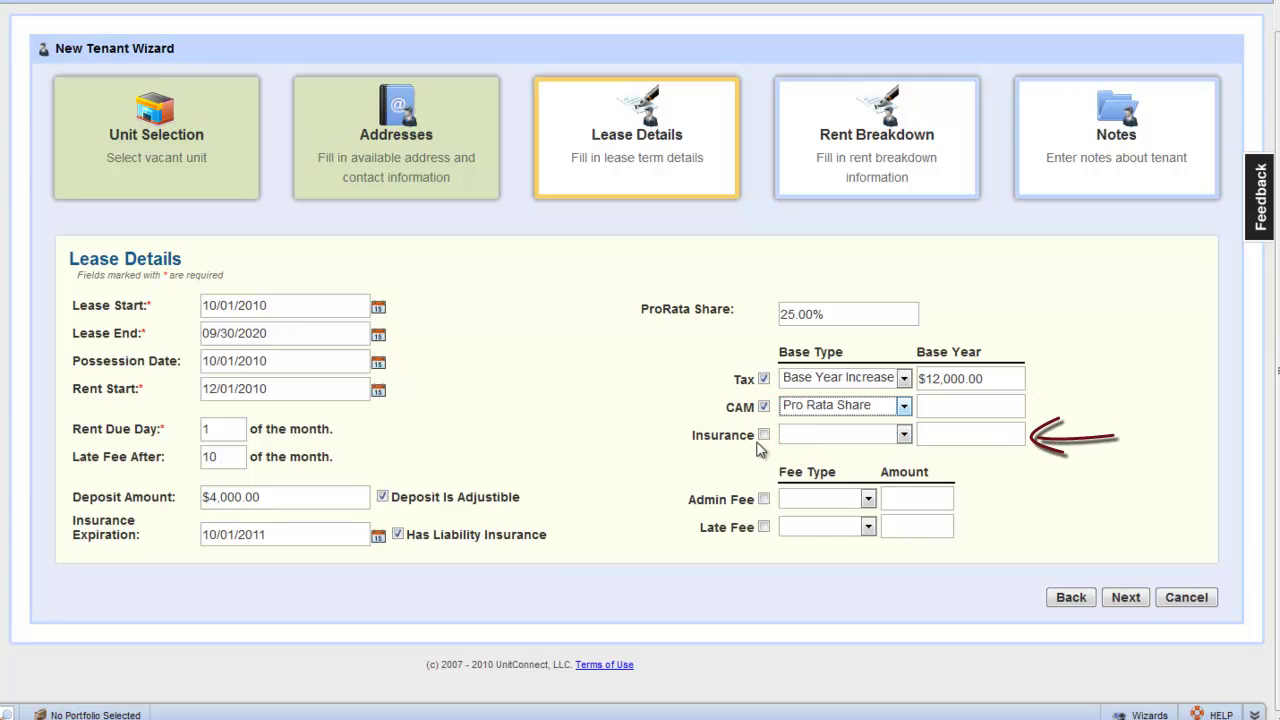
left_click(763, 437)
left_click(808, 434)
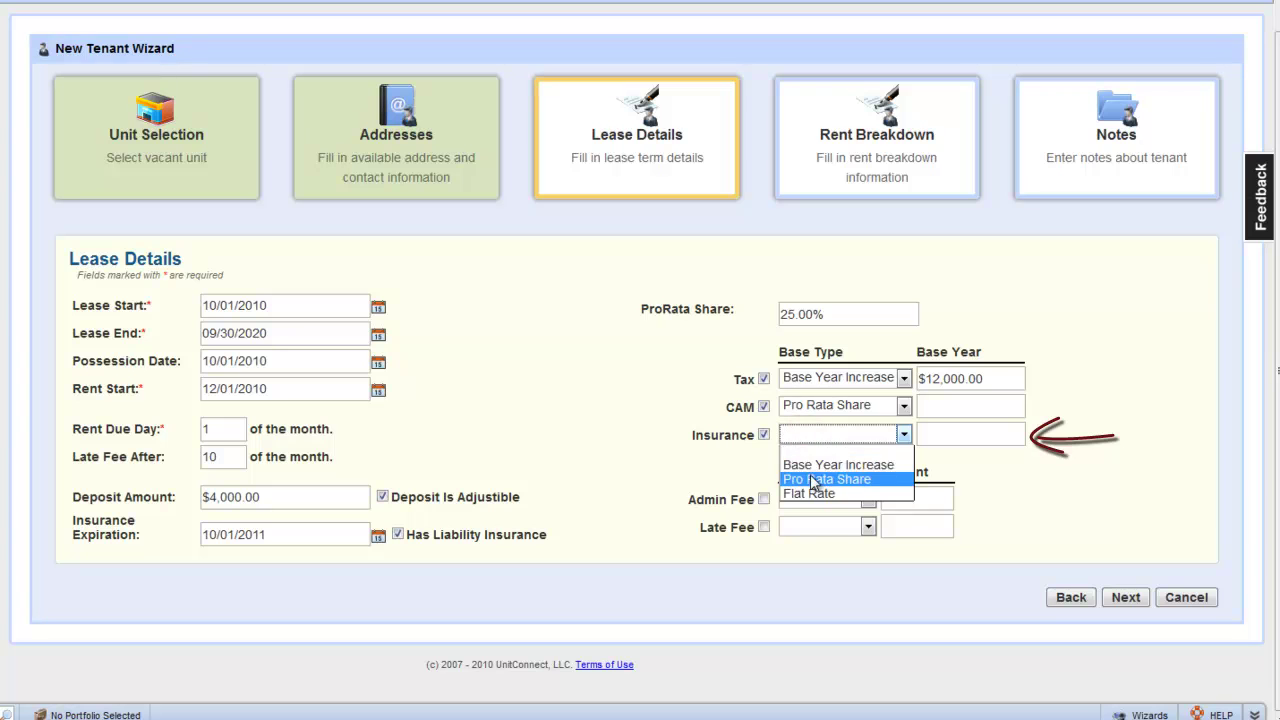
left_click(810, 478)
- Enable a Flat Rate late fee of 150 and continue to the rent breakdown
left_click(764, 527)
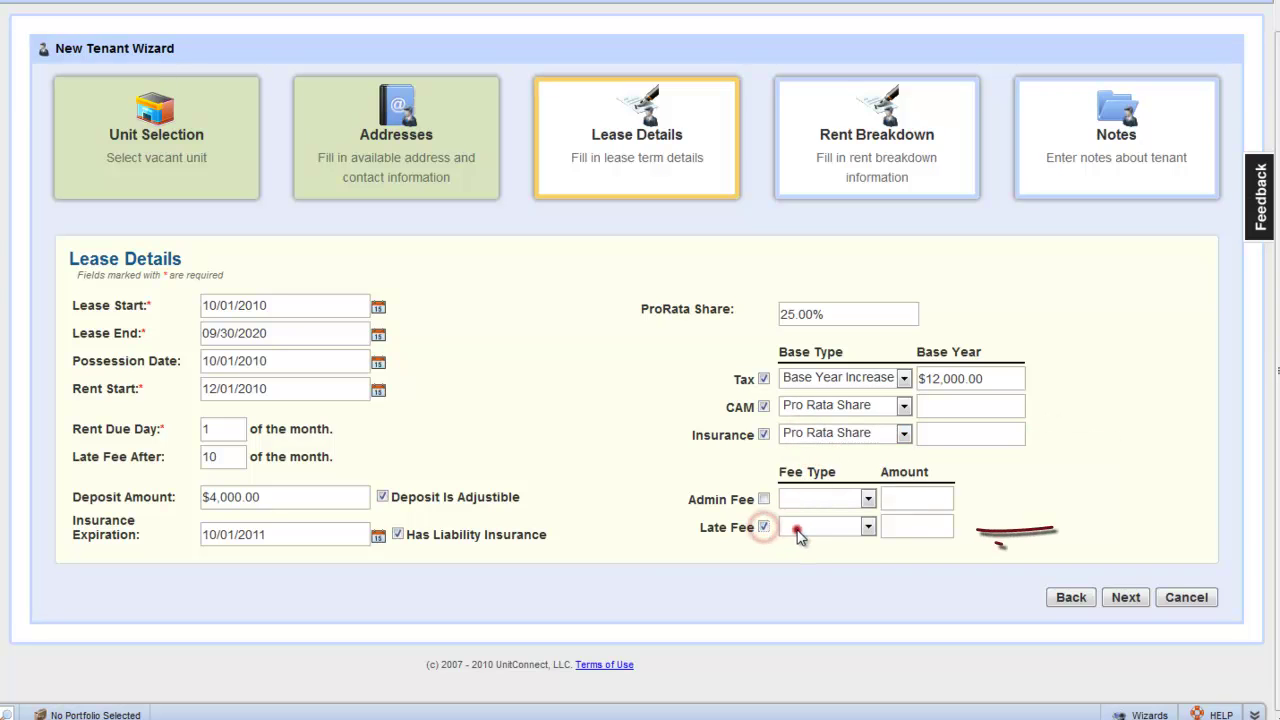
left_click(797, 527)
left_click(802, 571)
left_click(900, 528)
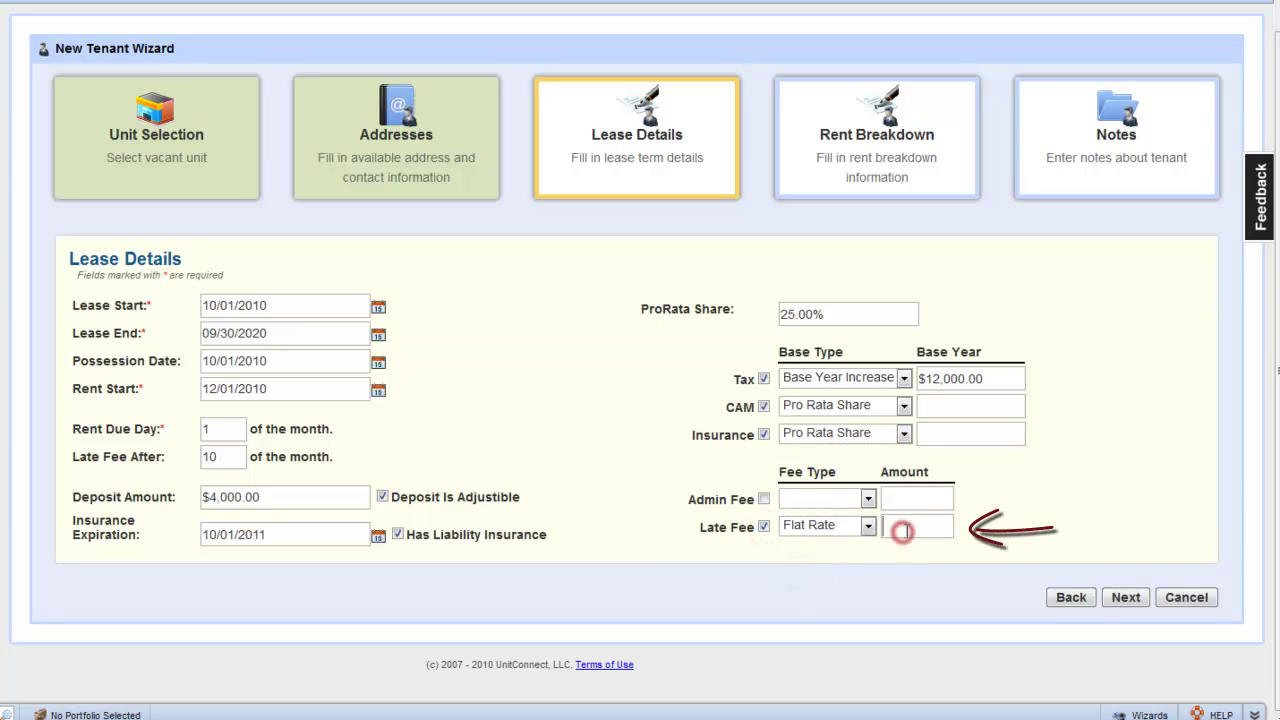
type("150")
left_click(906, 545)
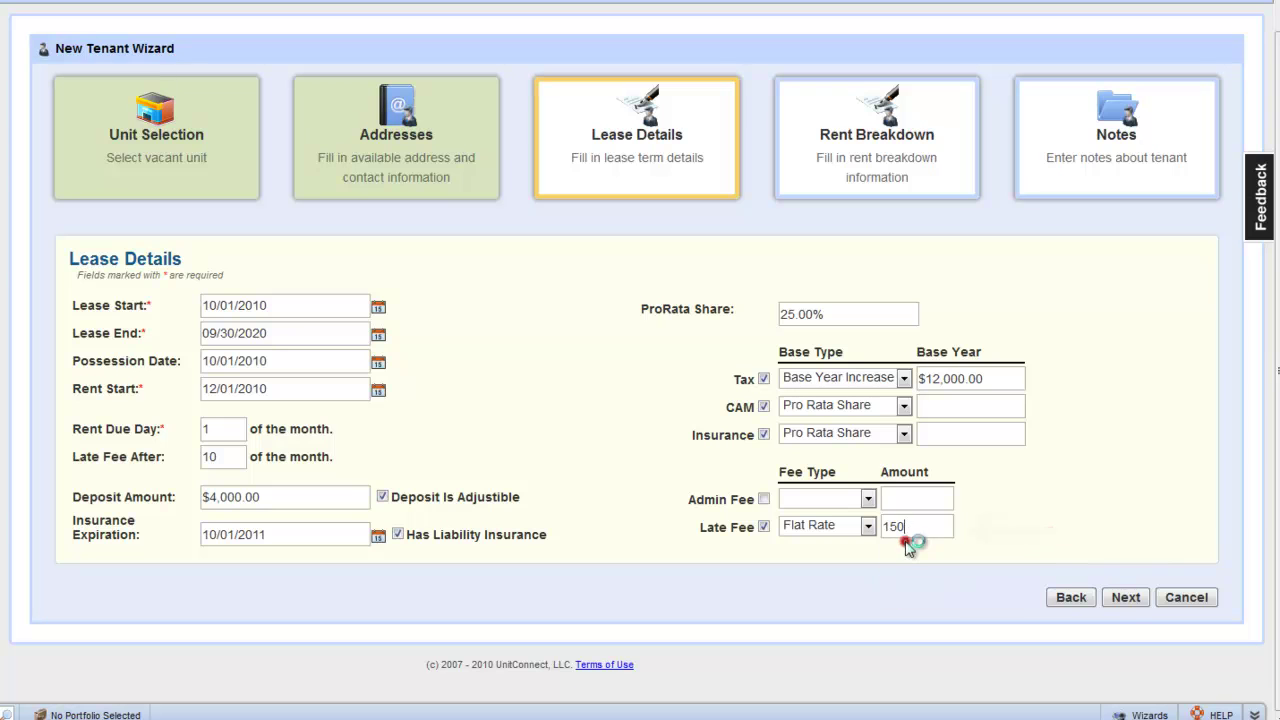
left_click(1124, 599)
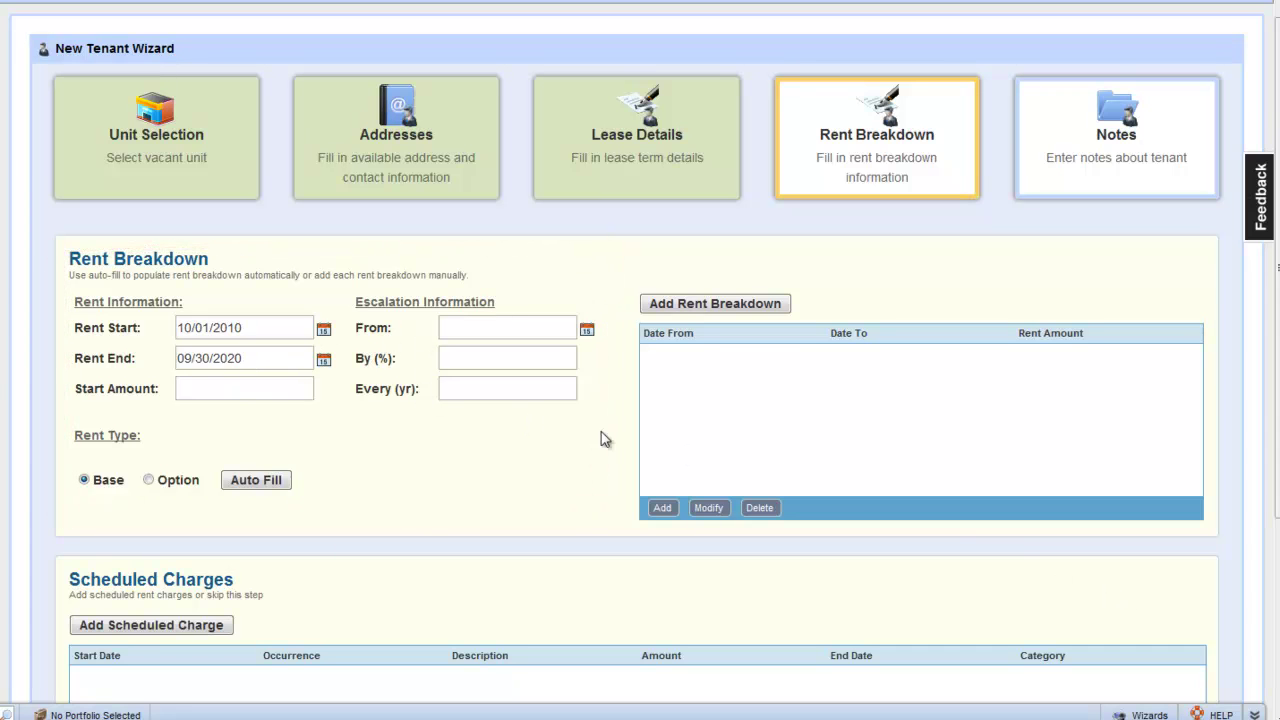
- Auto-fill the base rent breakdown with a $2,000 start amount, escalating from 10/01/2011 by 3% every 1 year
left_click(234, 388)
type("2000")
left_click(466, 329)
type("10/01/201")
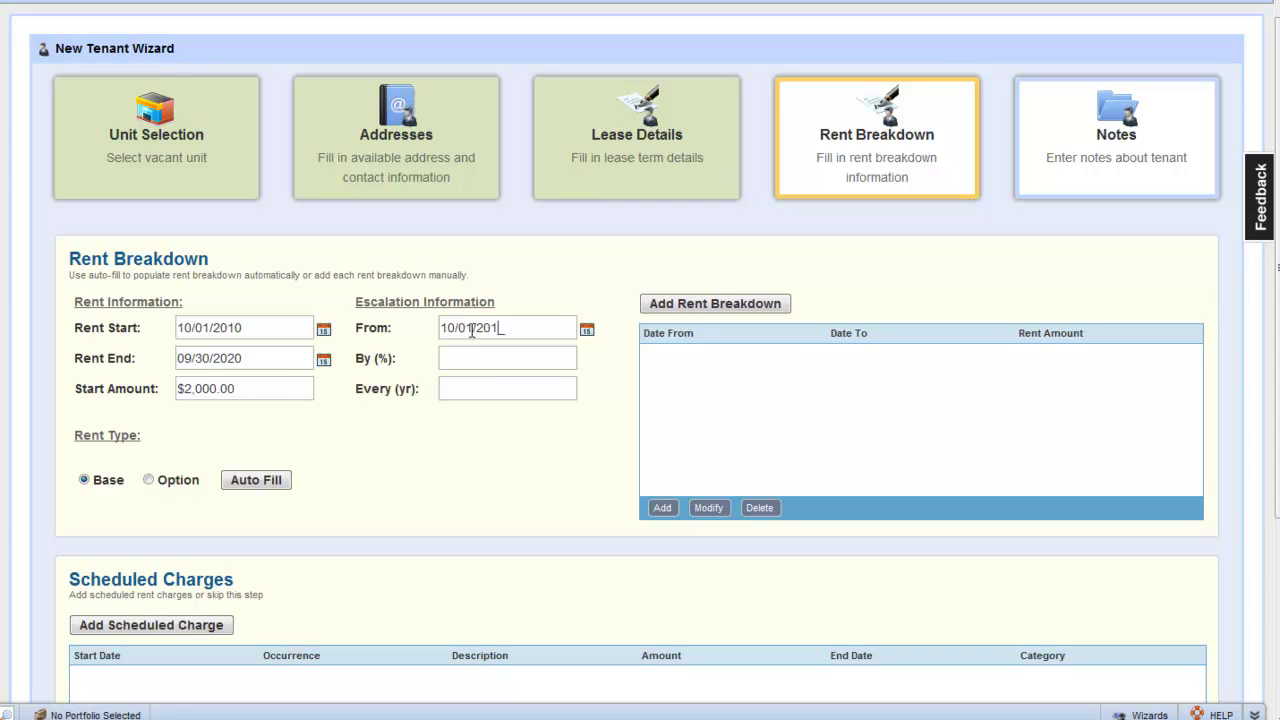
type("1")
left_click(474, 359)
type("3")
left_click(463, 388)
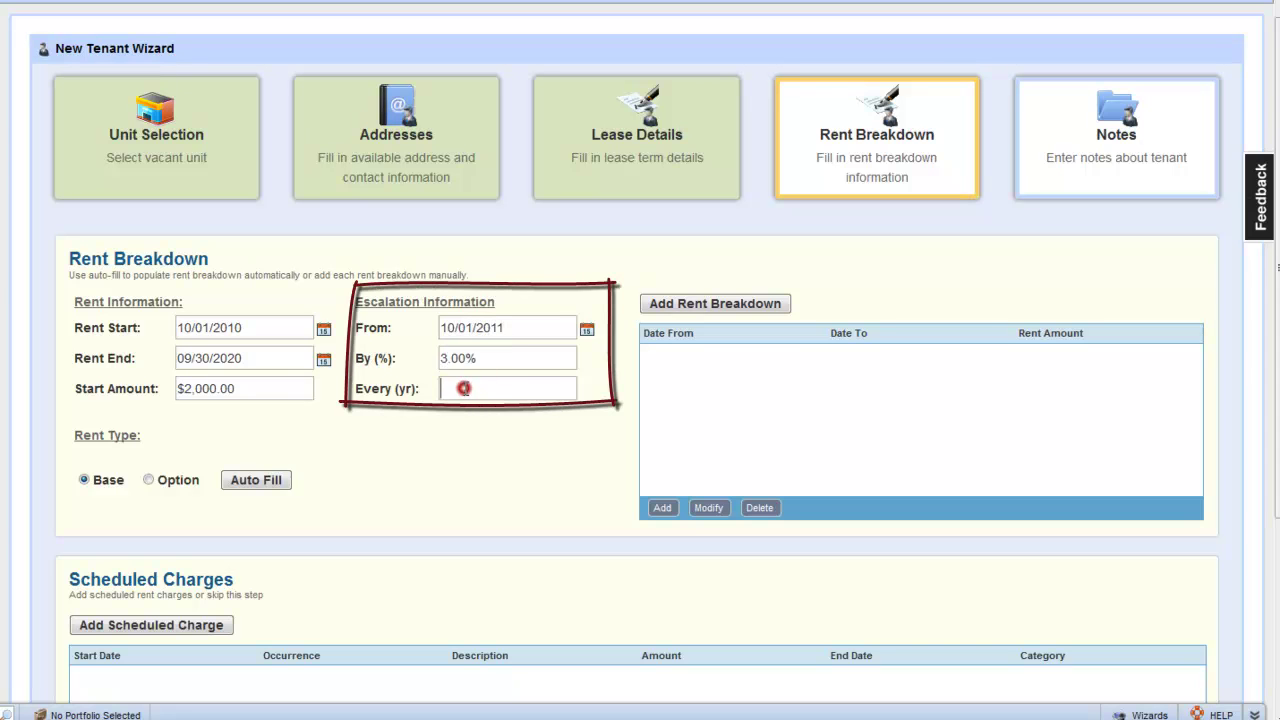
type("1")
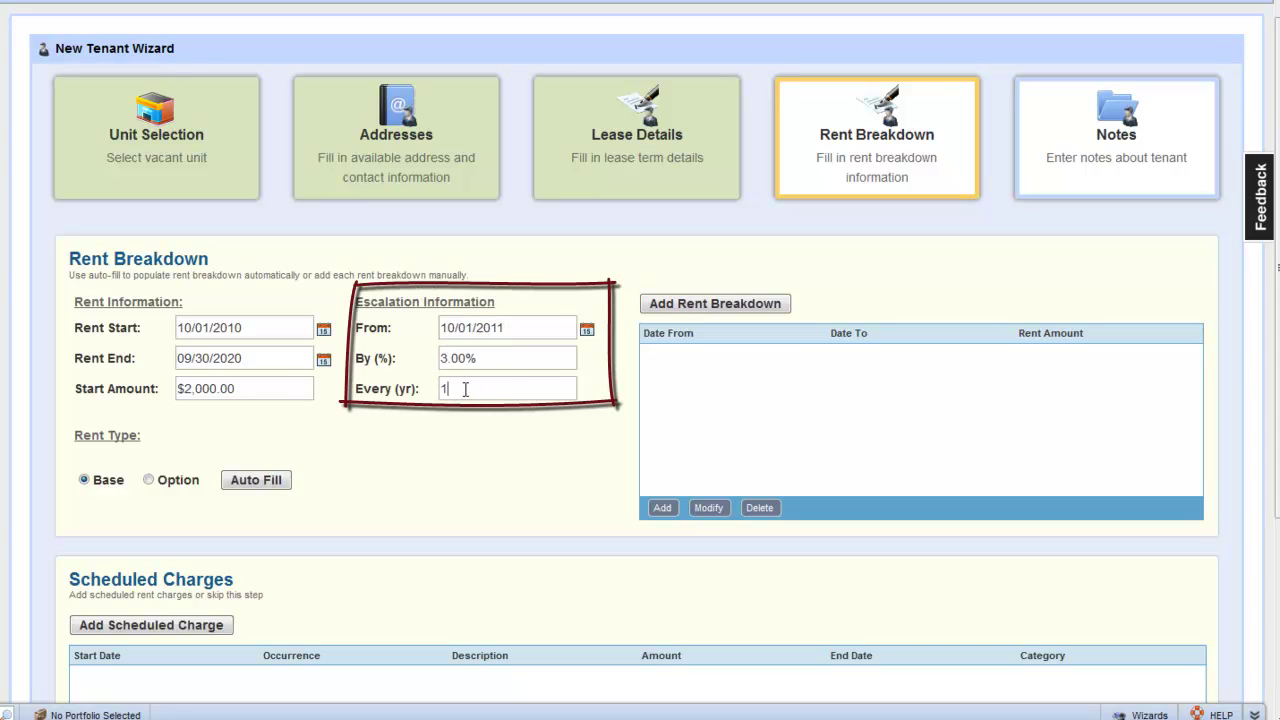
left_click(262, 481)
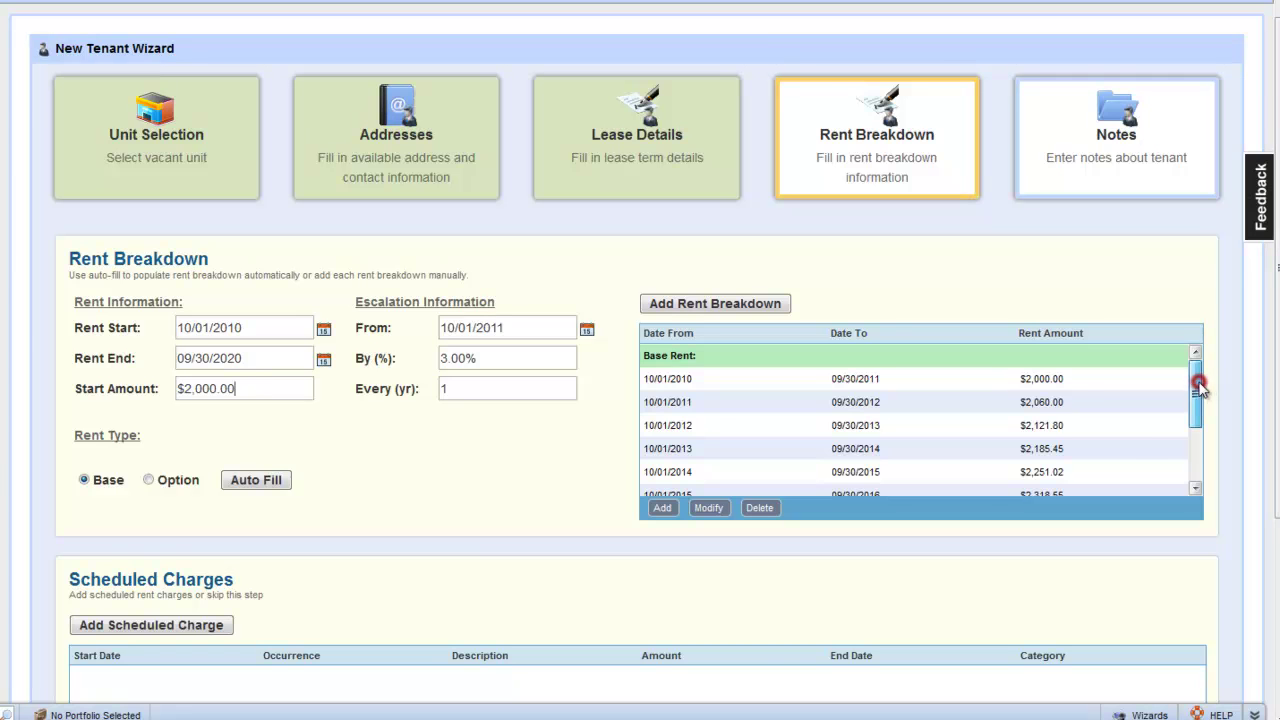
left_click_drag(1197, 388, 1197, 455)
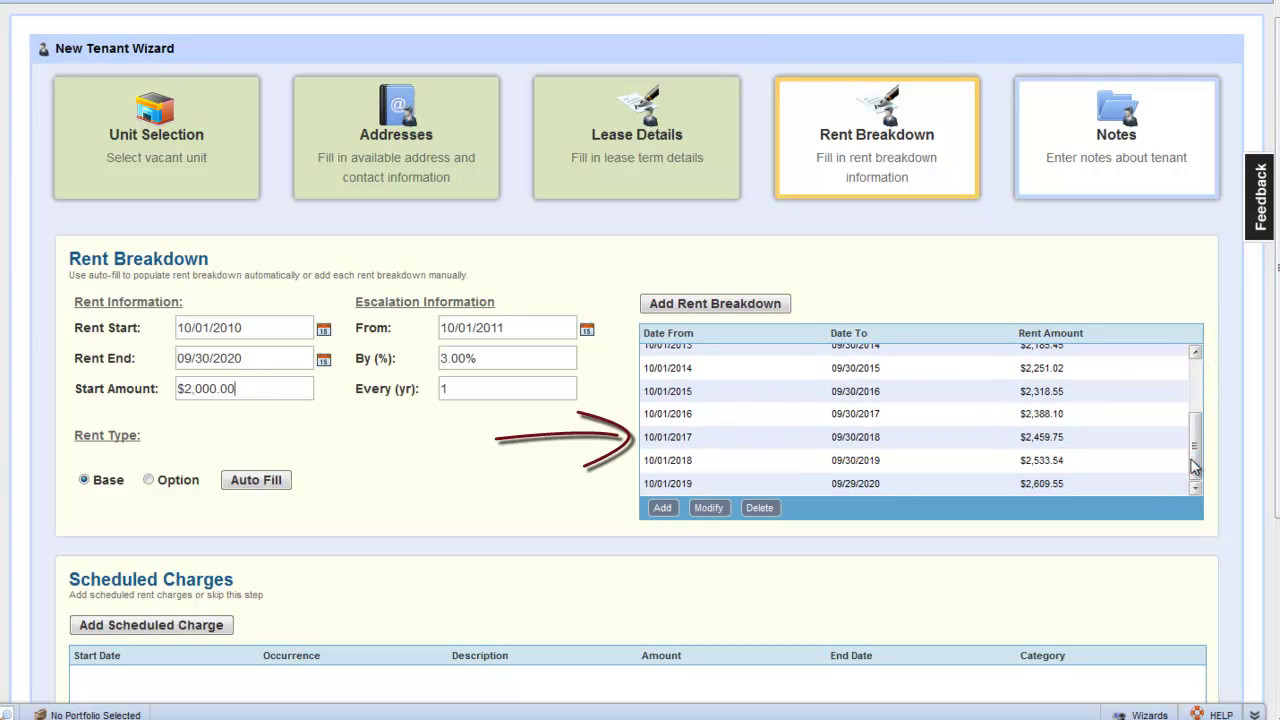
- Change the rent period to start on 10/01/2020 and end on 09/30/2025
triple_click(255, 323)
left_click(265, 327)
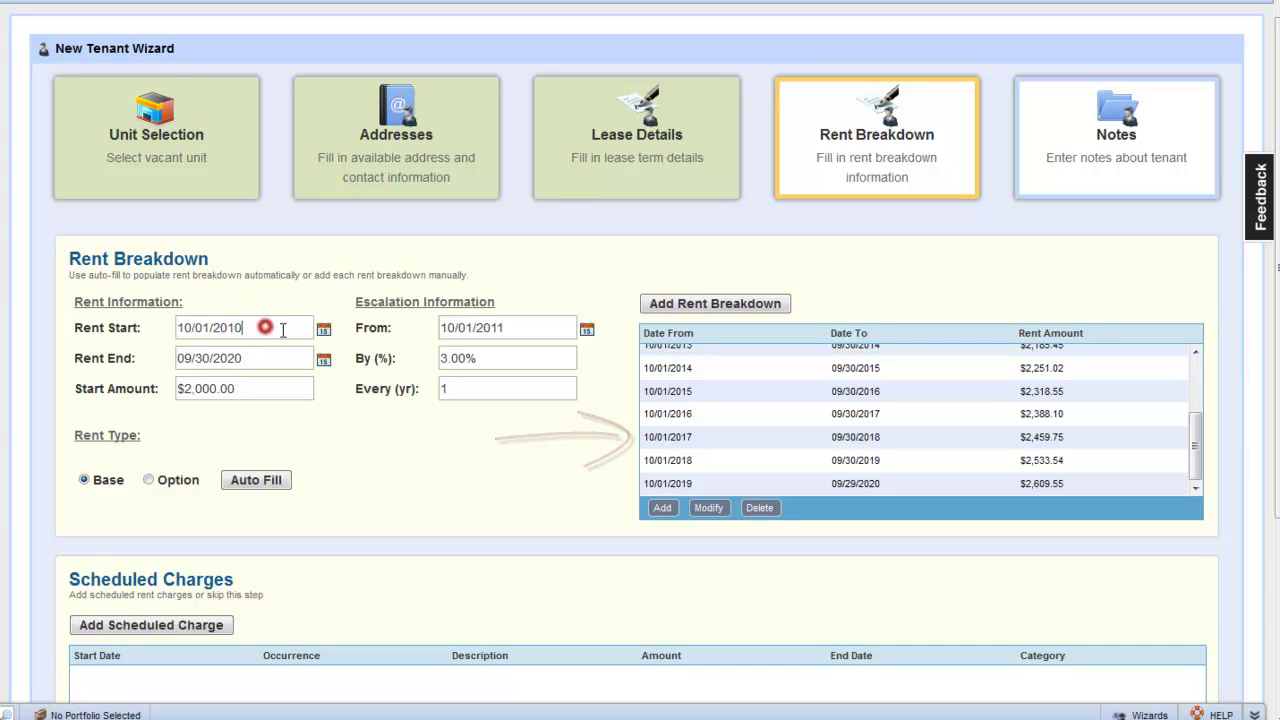
key("BackSpace")
key("BackSpace")
type("20")
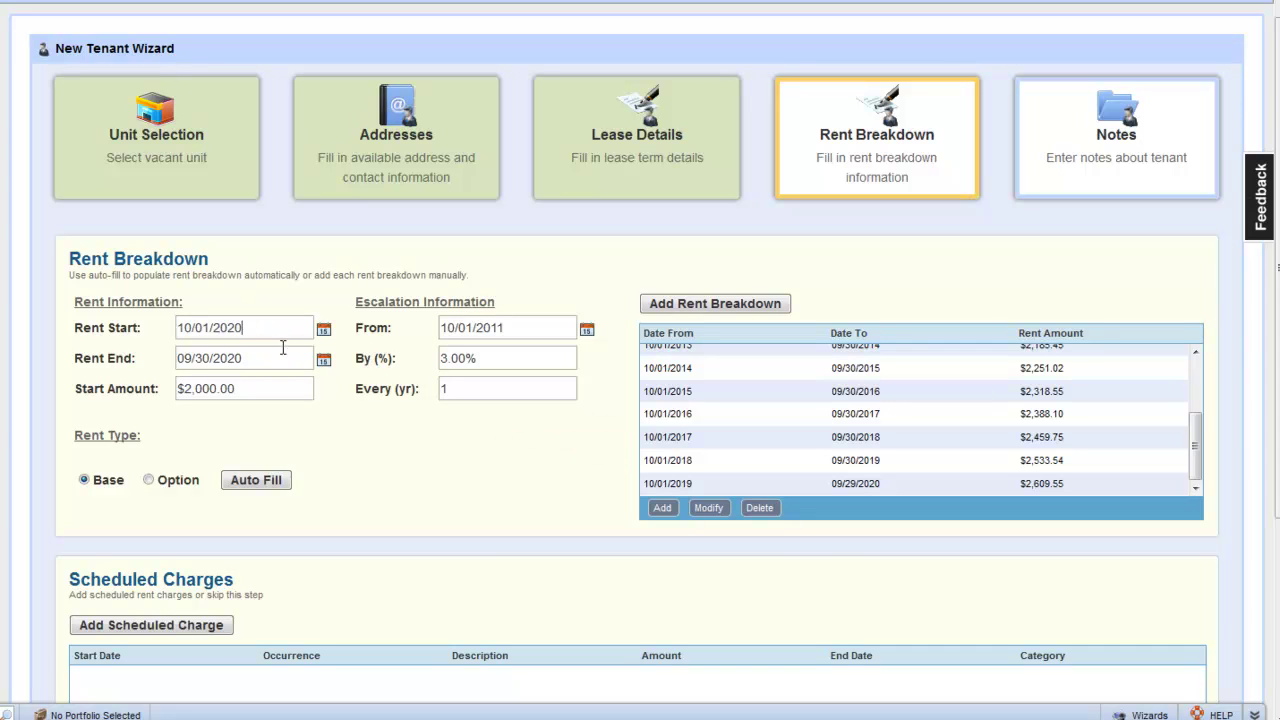
triple_click(280, 357)
left_click(280, 357)
key("BackSpace")
type("5")
- Set the escalation start date to 10/01/2021 and the rent start amount to $2,700
triple_click(526, 326)
left_click(533, 327)
key("BackSpace")
key("BackSpace")
type("2")
left_click(280, 382)
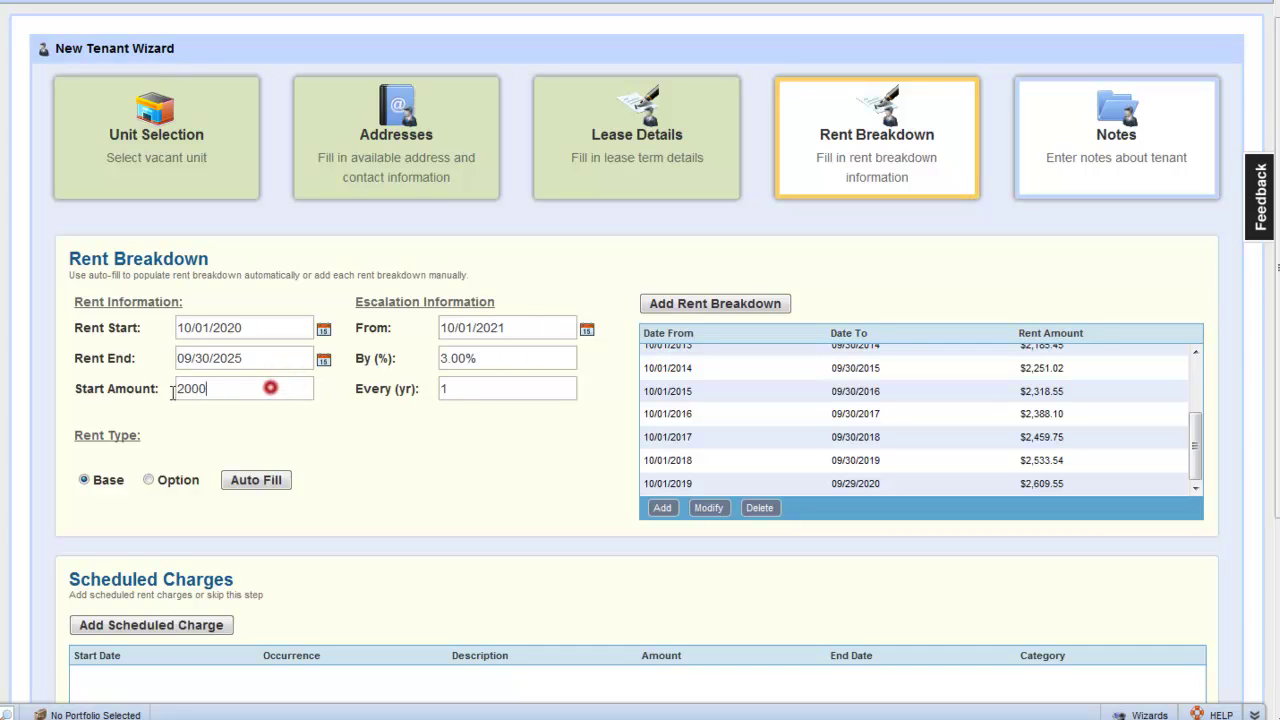
double_click(271, 387)
type("27")
- Auto-fill the rent breakdown as Option number 1 with notification in 120 days
left_click(148, 480)
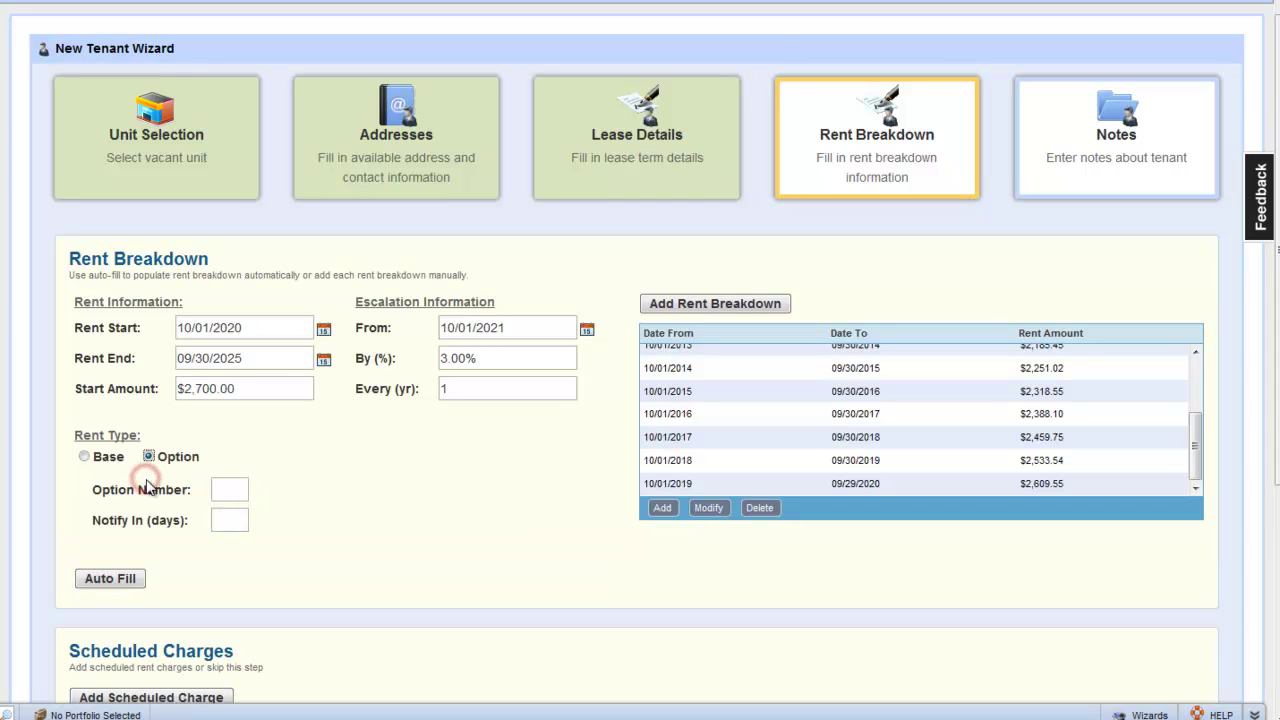
left_click(229, 492)
left_click(121, 580)
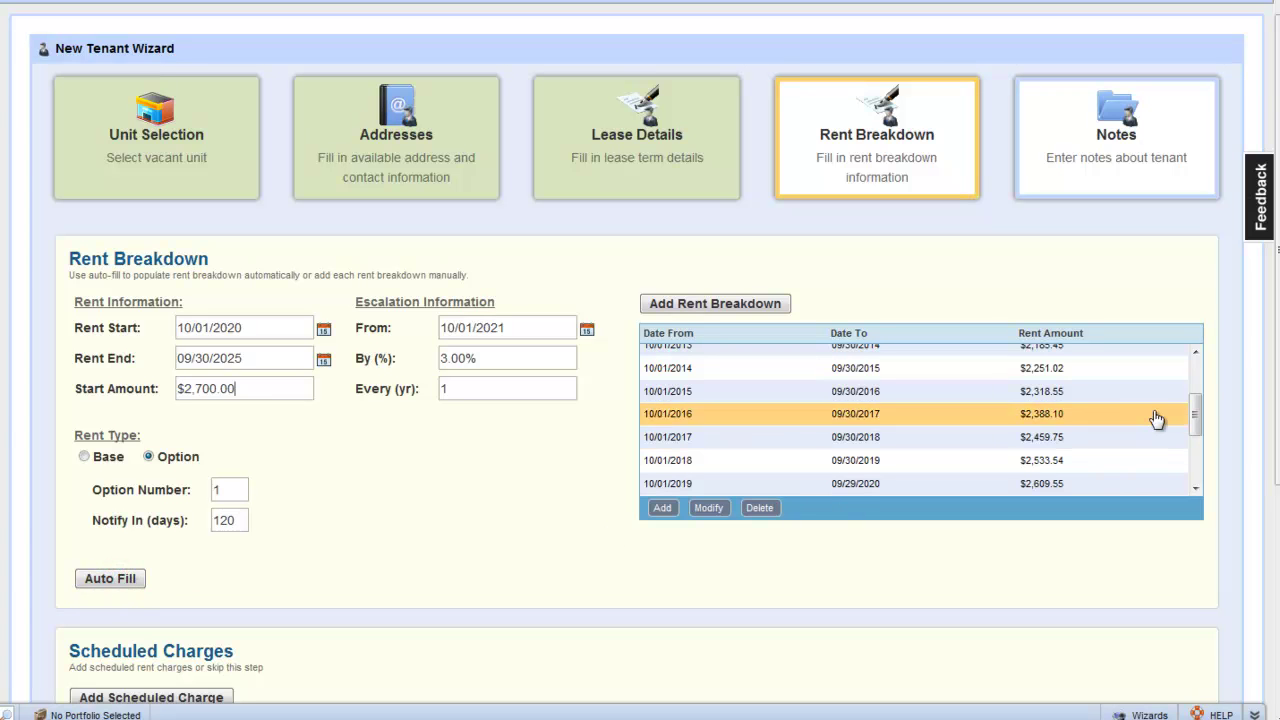
left_click_drag(1197, 415, 1205, 458)
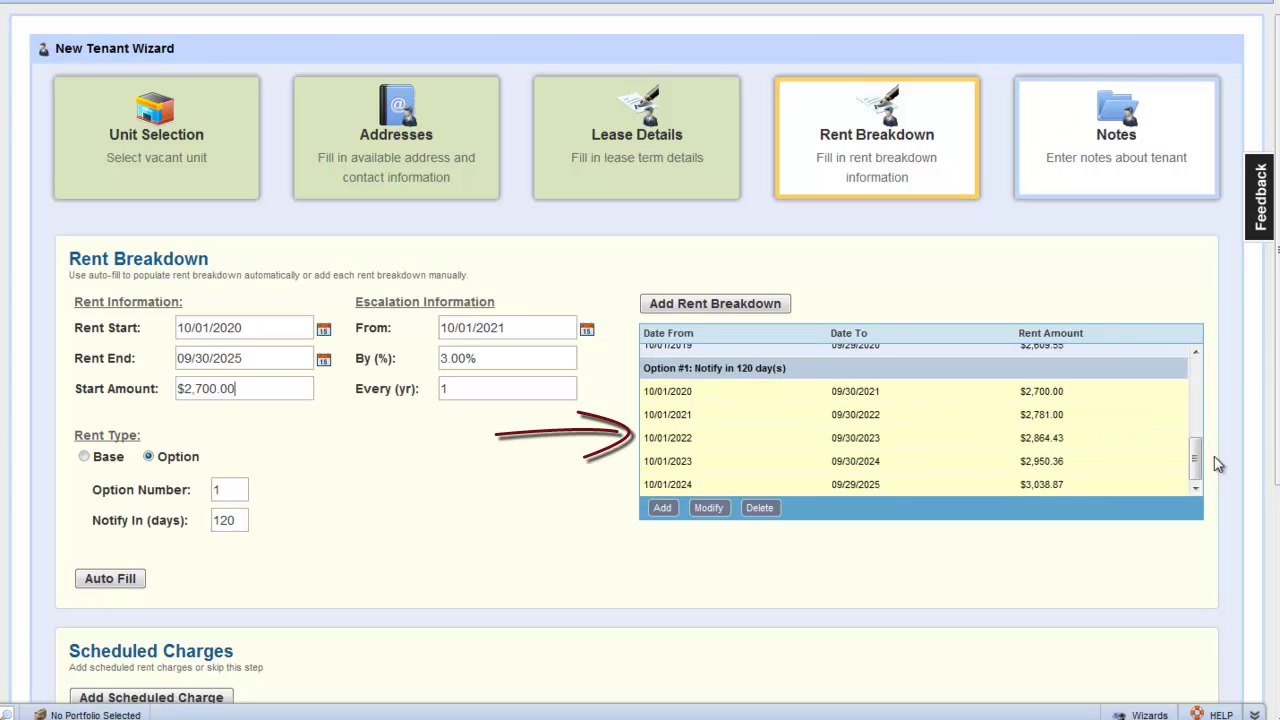
- Start a new scheduled charge dated 10/01/2010 with a Monthly occurrence
scroll(640, 360, "down", 3)
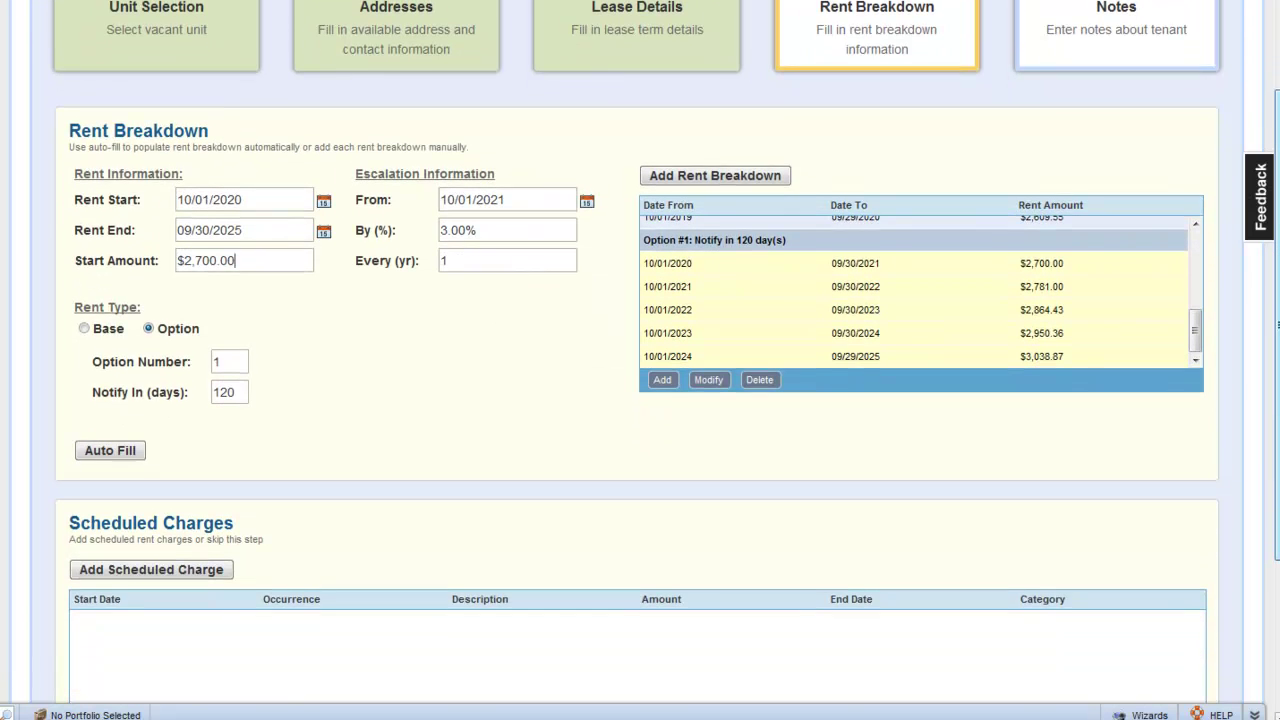
scroll(640, 360, "down", 3)
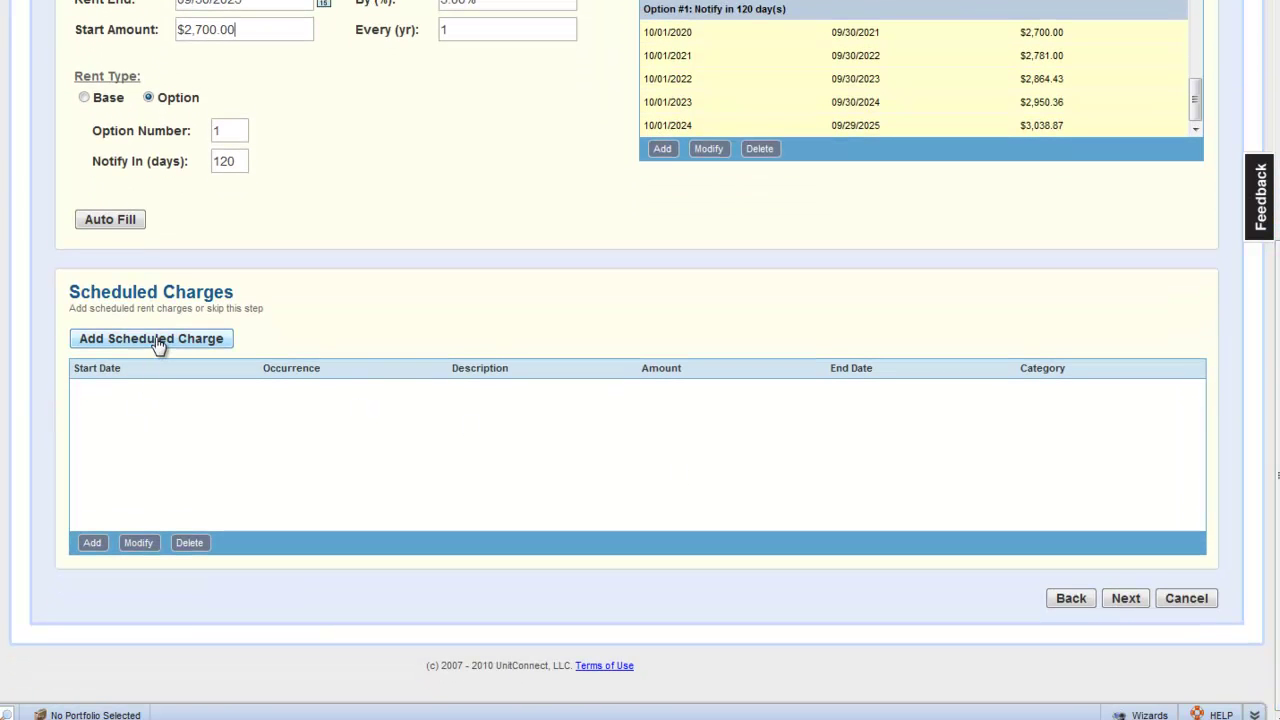
left_click(160, 341)
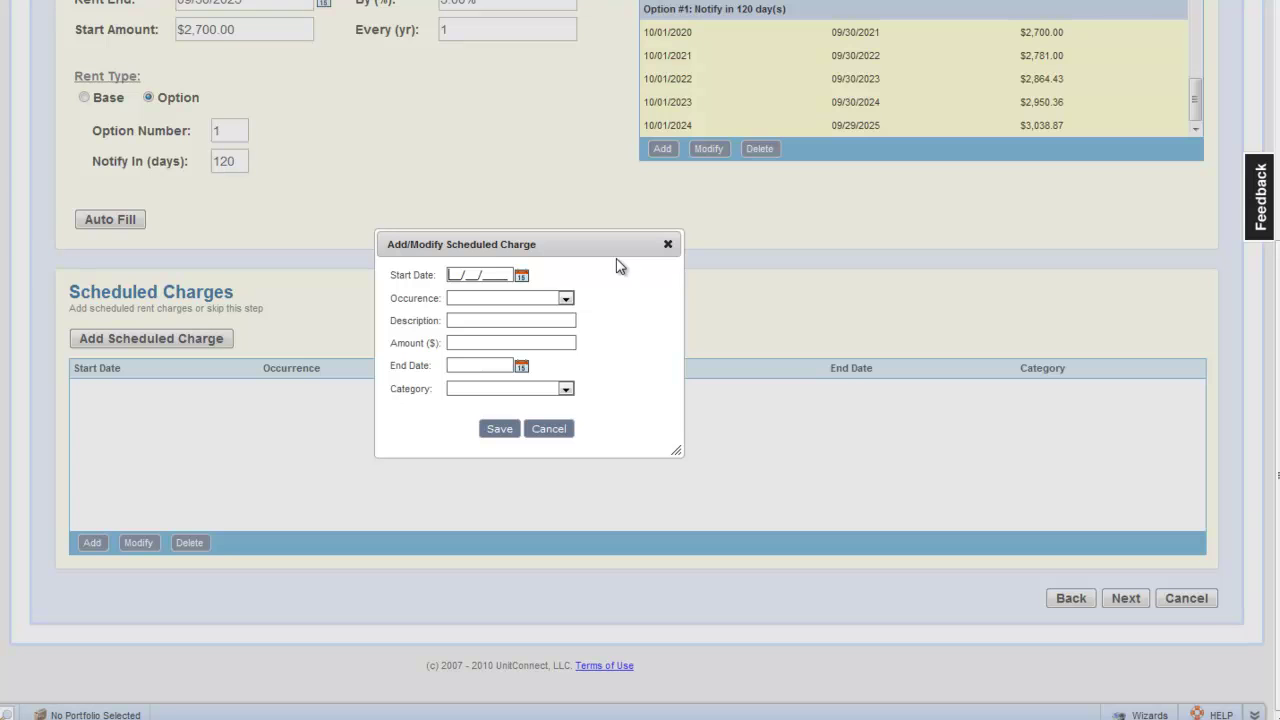
type("10/01/2010")
key("Tab")
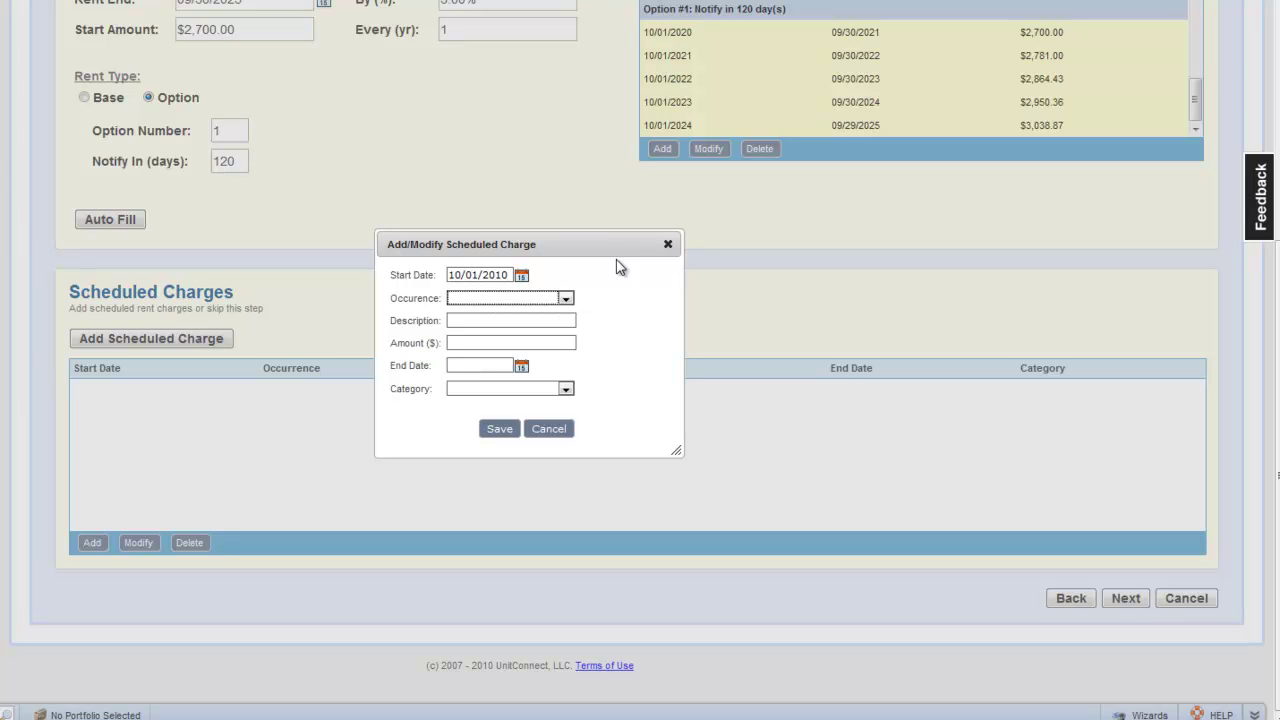
left_click(566, 298)
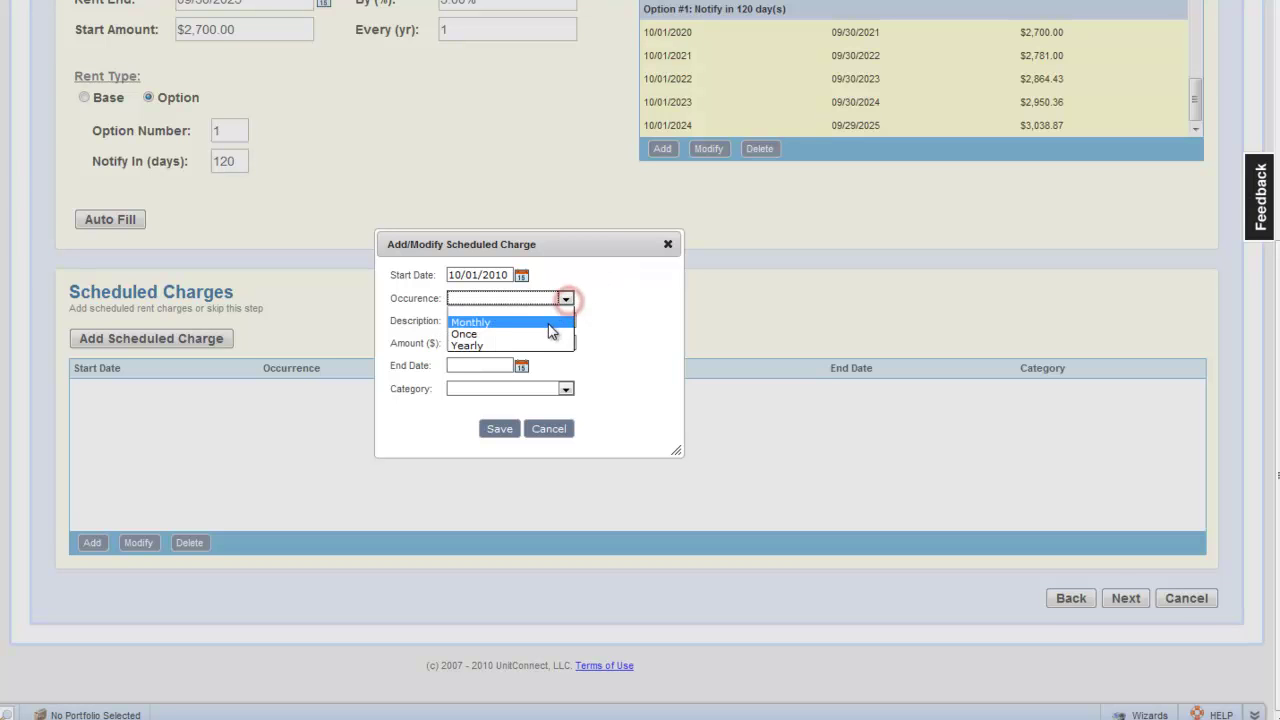
left_click(548, 322)
left_click(546, 322)
- Describe the charge as Real Estate Taxes, $125, ending 09/30/2020 in the Taxes category, and save it
type("Re")
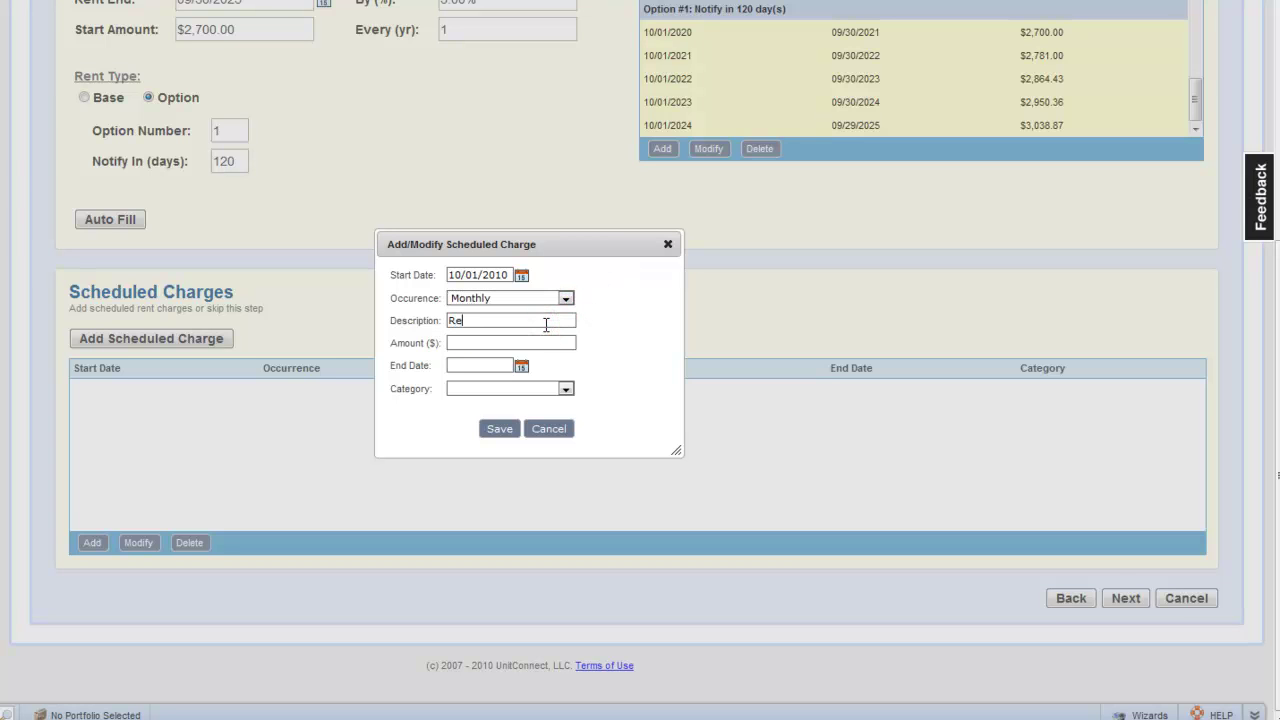
type("al Estate Taxes")
key("Tab")
type("125")
left_click(508, 366)
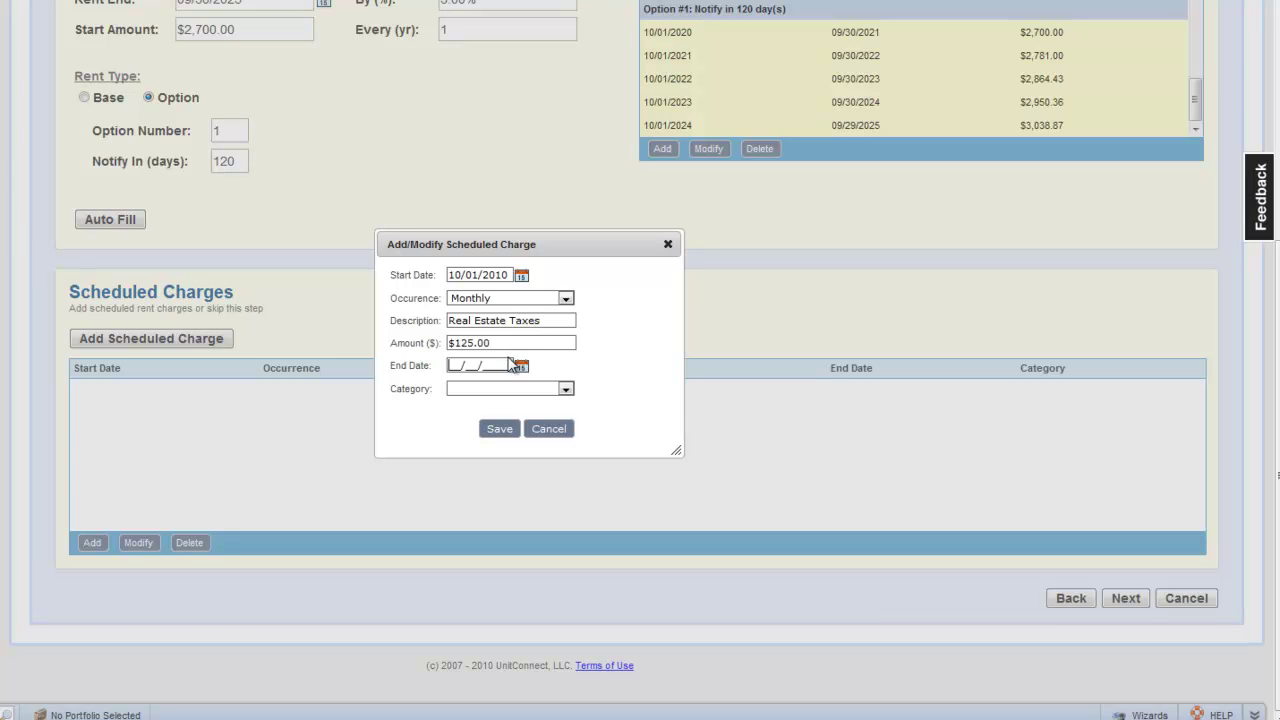
type("09302020")
left_click(502, 390)
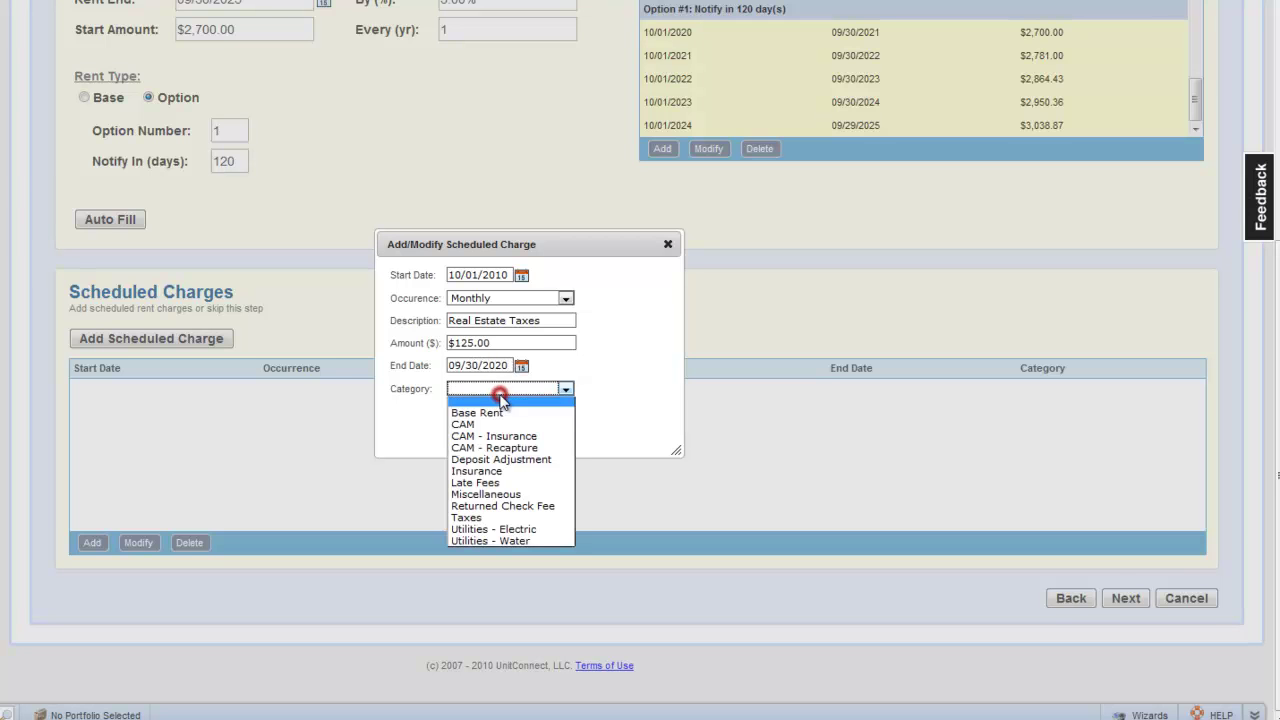
left_click(500, 517)
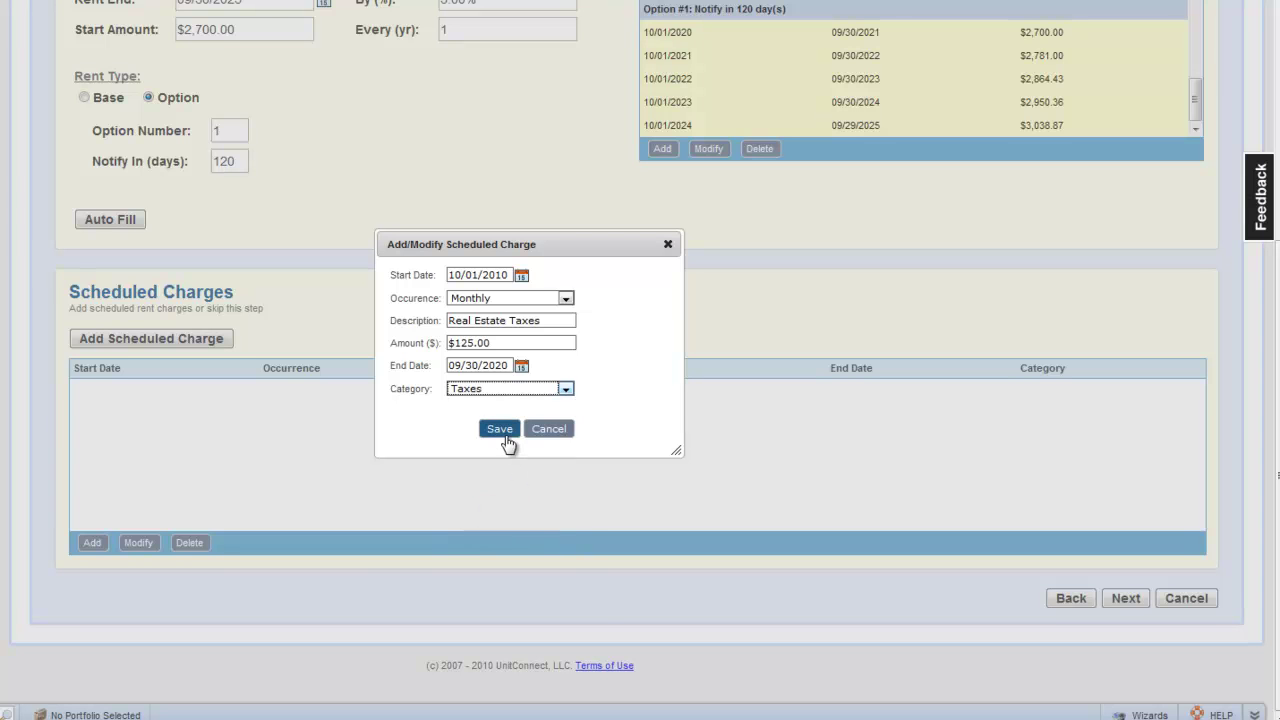
left_click(499, 429)
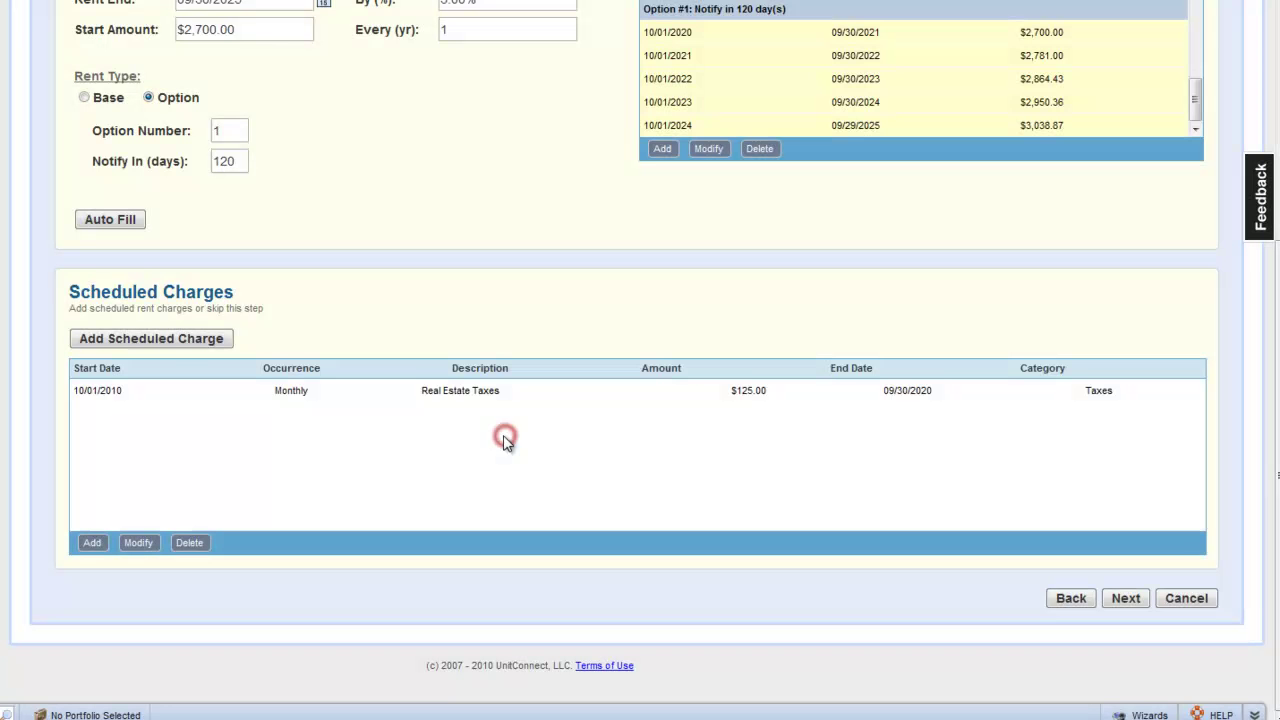
- Start a second scheduled charge from 10/01/2010, Monthly, with the description Common Area Charges
left_click(92, 543)
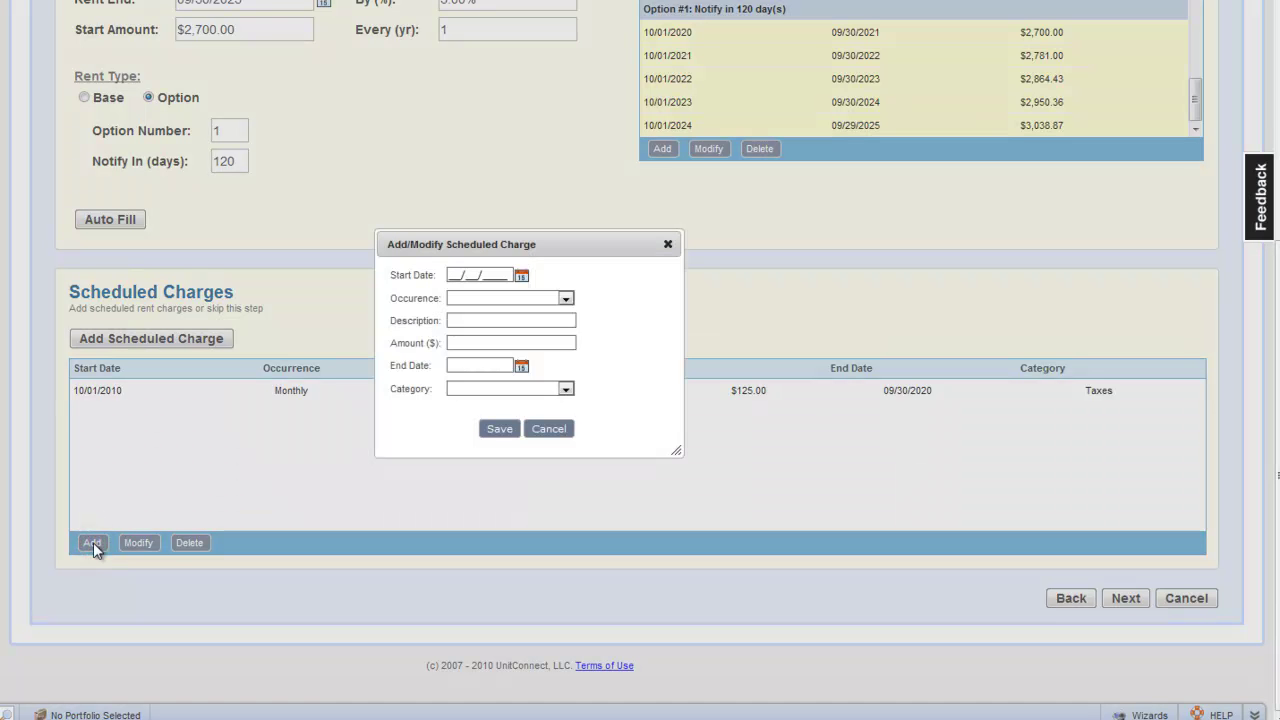
type("10/01/2010")
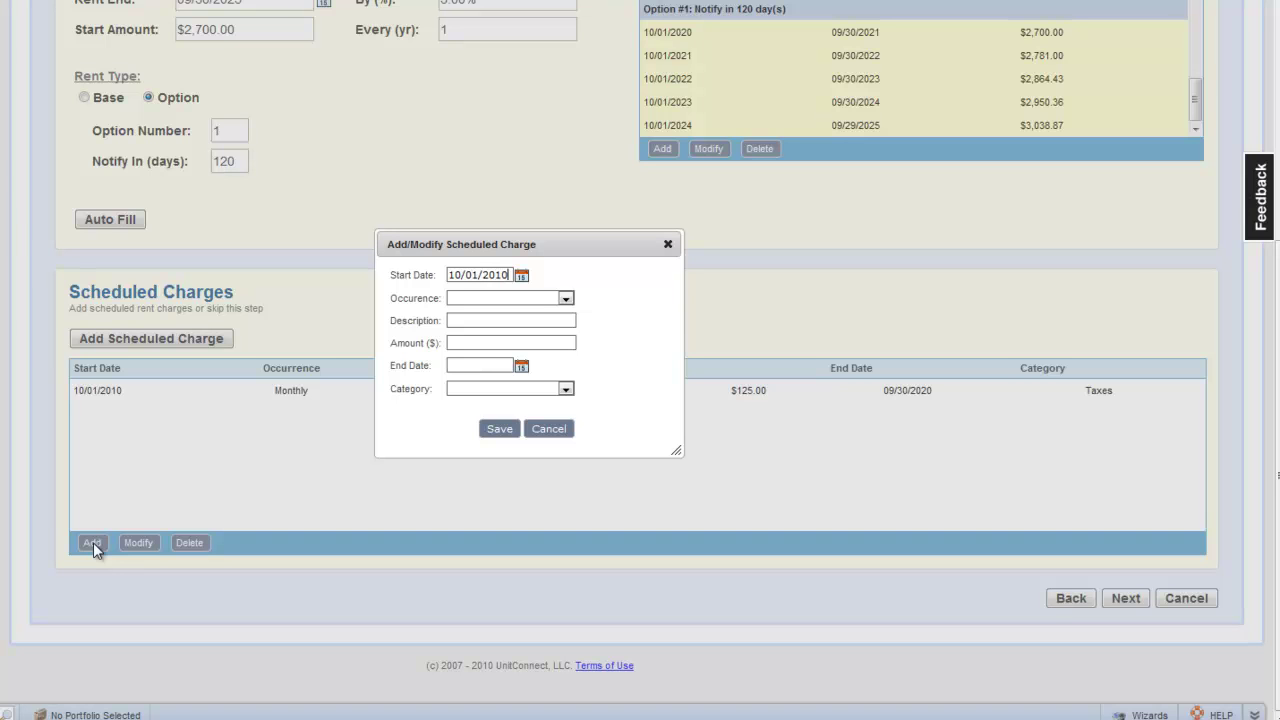
key("Tab")
key("m")
key("Tab")
type("Common are")
key("BackSpace")
key("BackSpace")
key("BackSpace")
type("Area Charges")
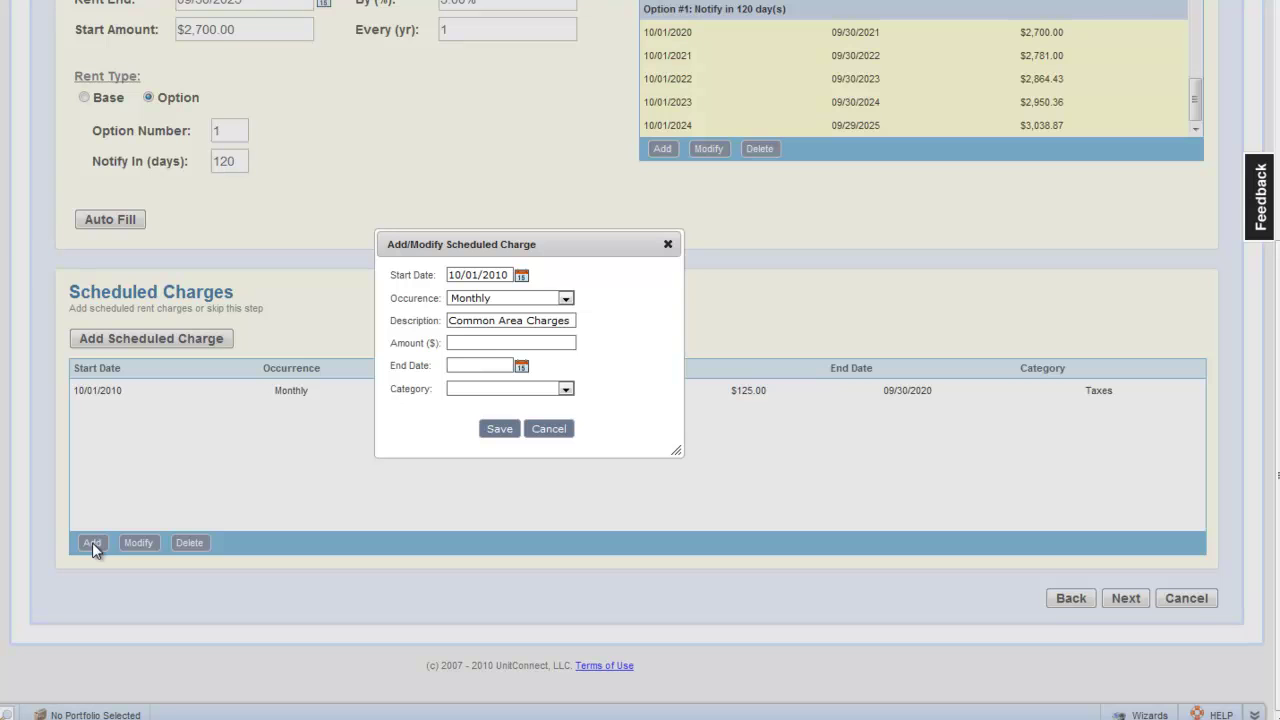
- Give the common area charge a $75 amount, end date 09/30/2020 and category CAM, and save it
key("Tab")
type("09/30/2020")
key("Tab")
key("c")
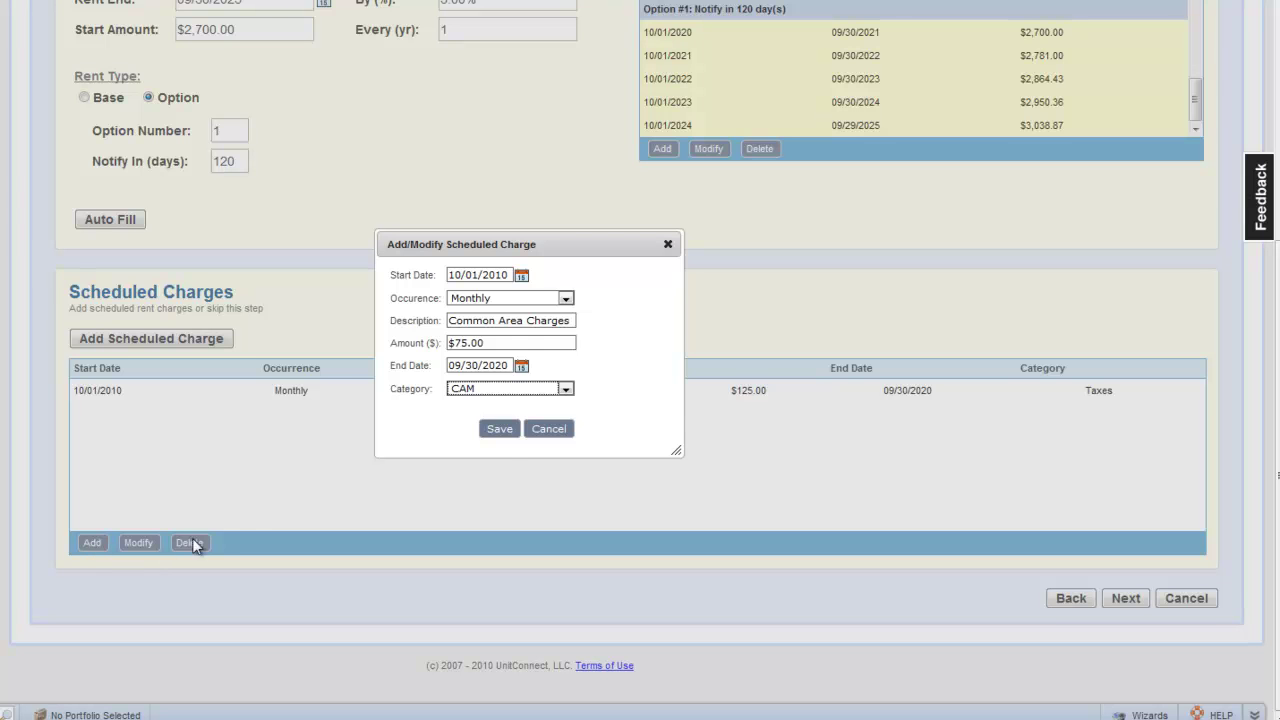
left_click(500, 430)
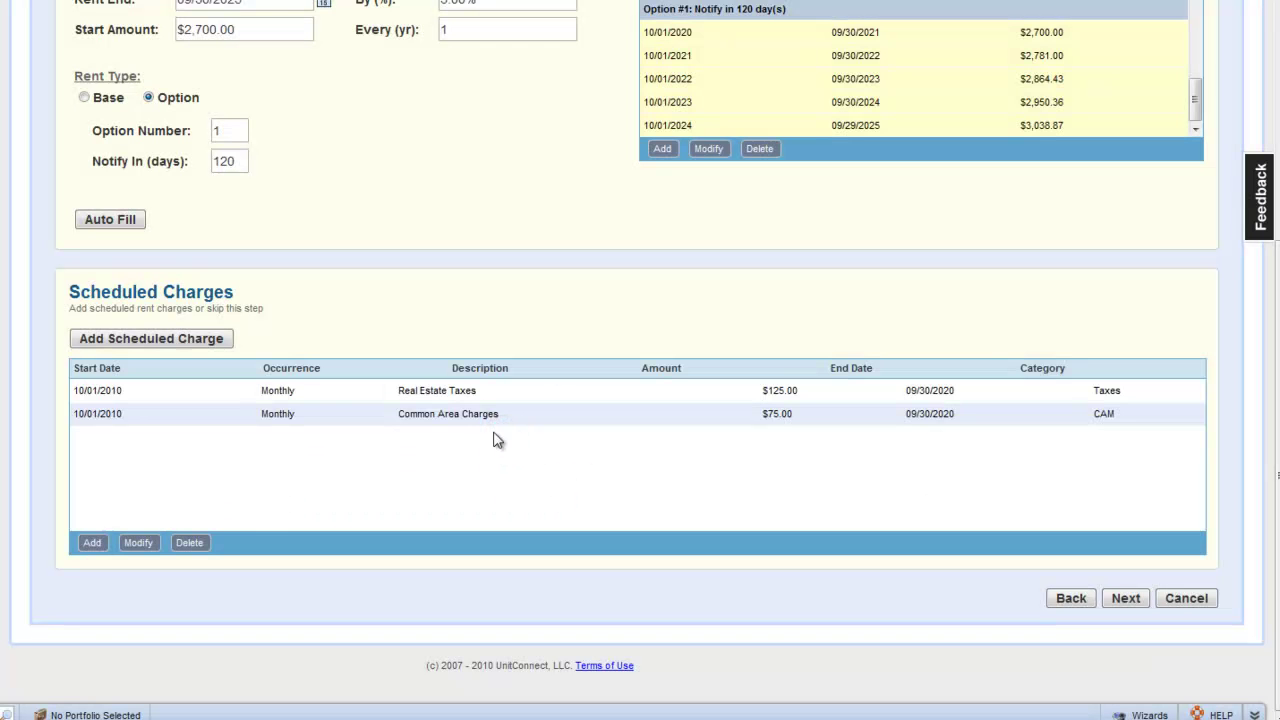
- Add a Monthly scheduled charge described as Insurance, $25, from 10/01/2010 to 09/30/2020 in the Insurance category
left_click(92, 543)
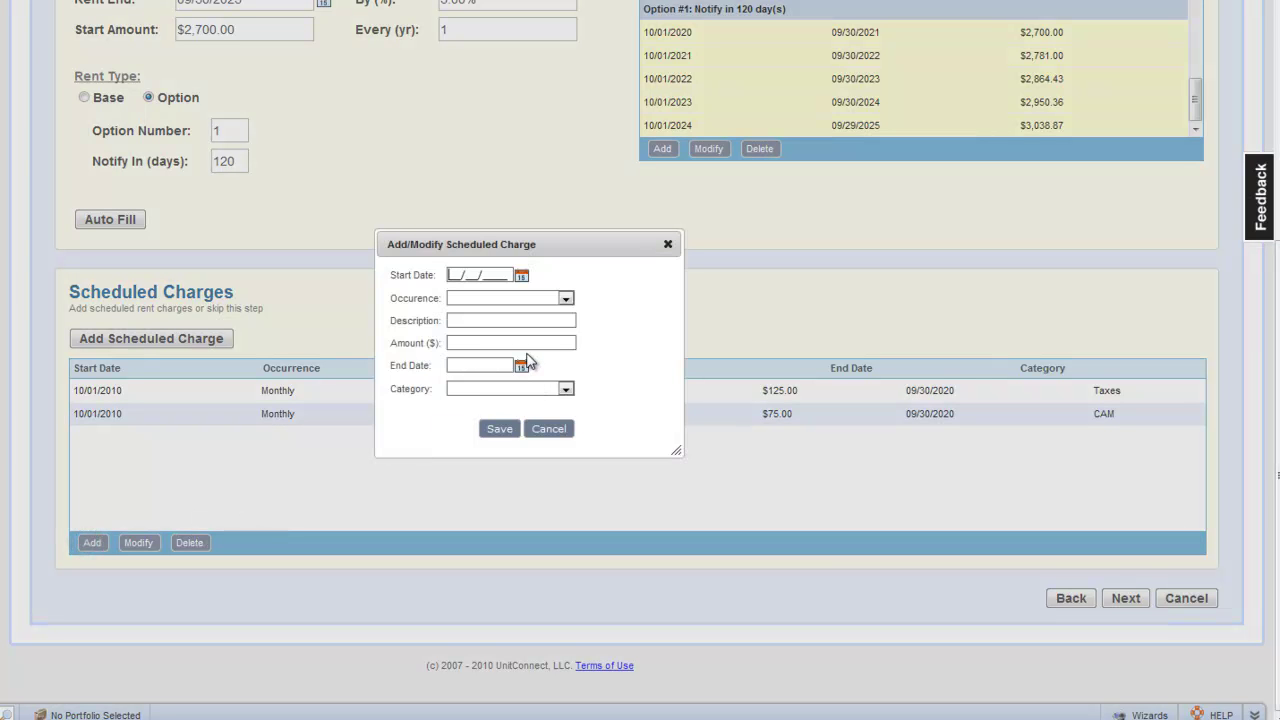
type("10/01/2010")
key("Tab")
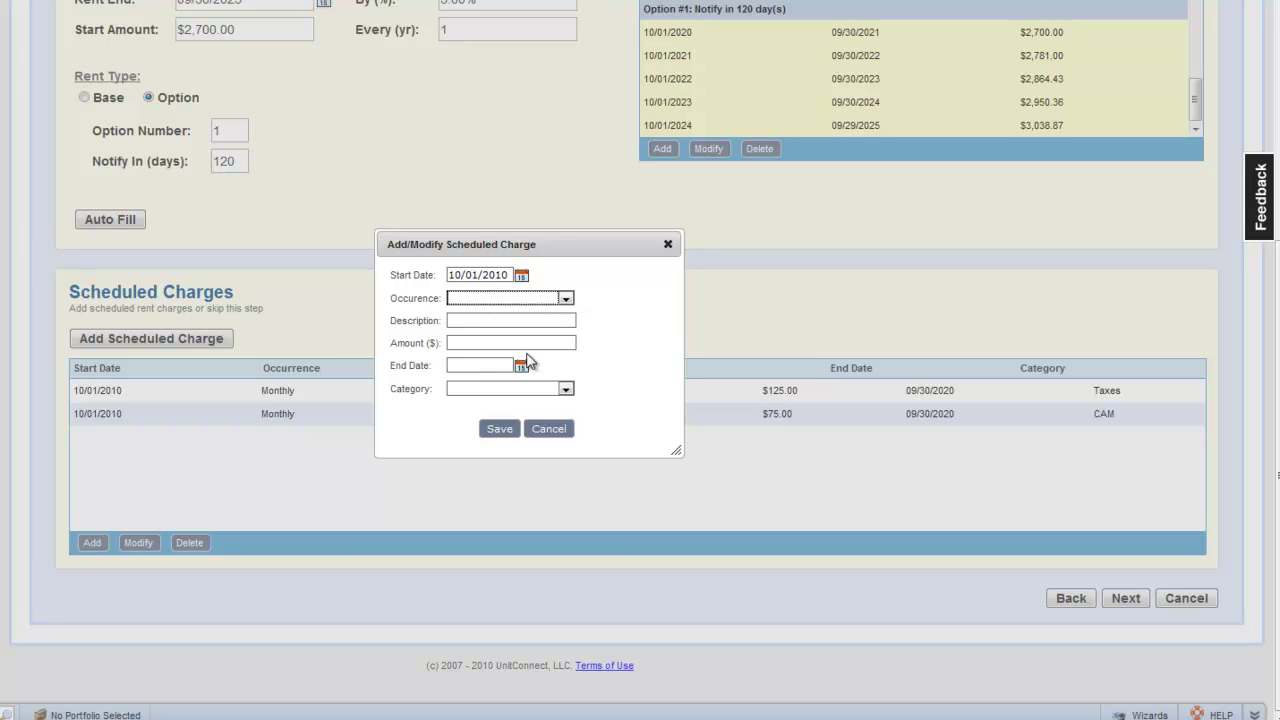
key("m")
key("Tab")
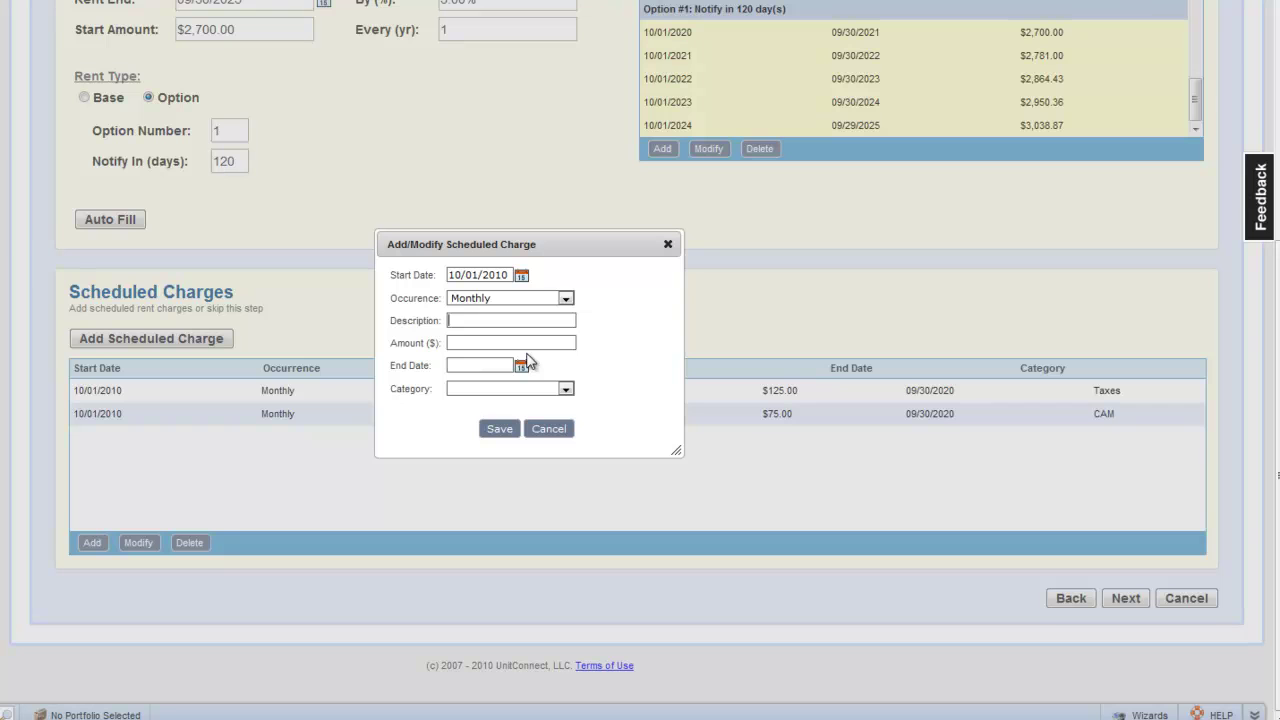
type("Insuranc")
type("25")
key("Tab")
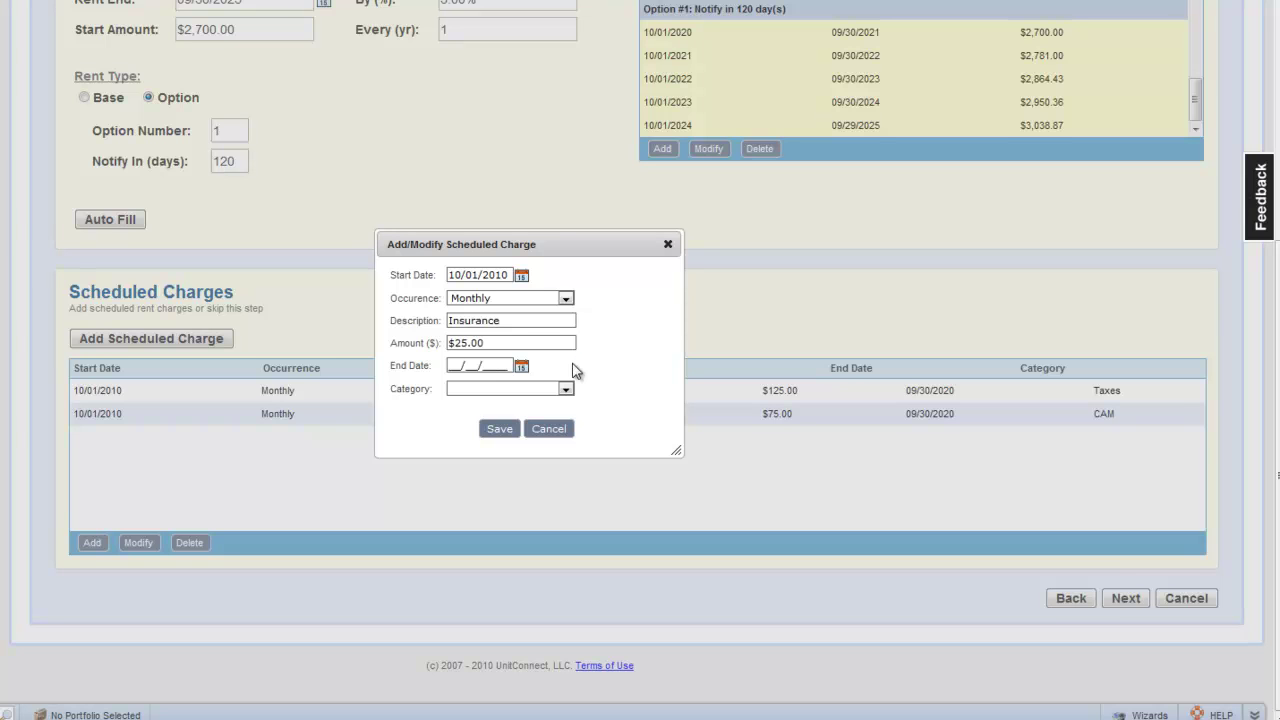
type("09302020")
key("Tab")
key("i")
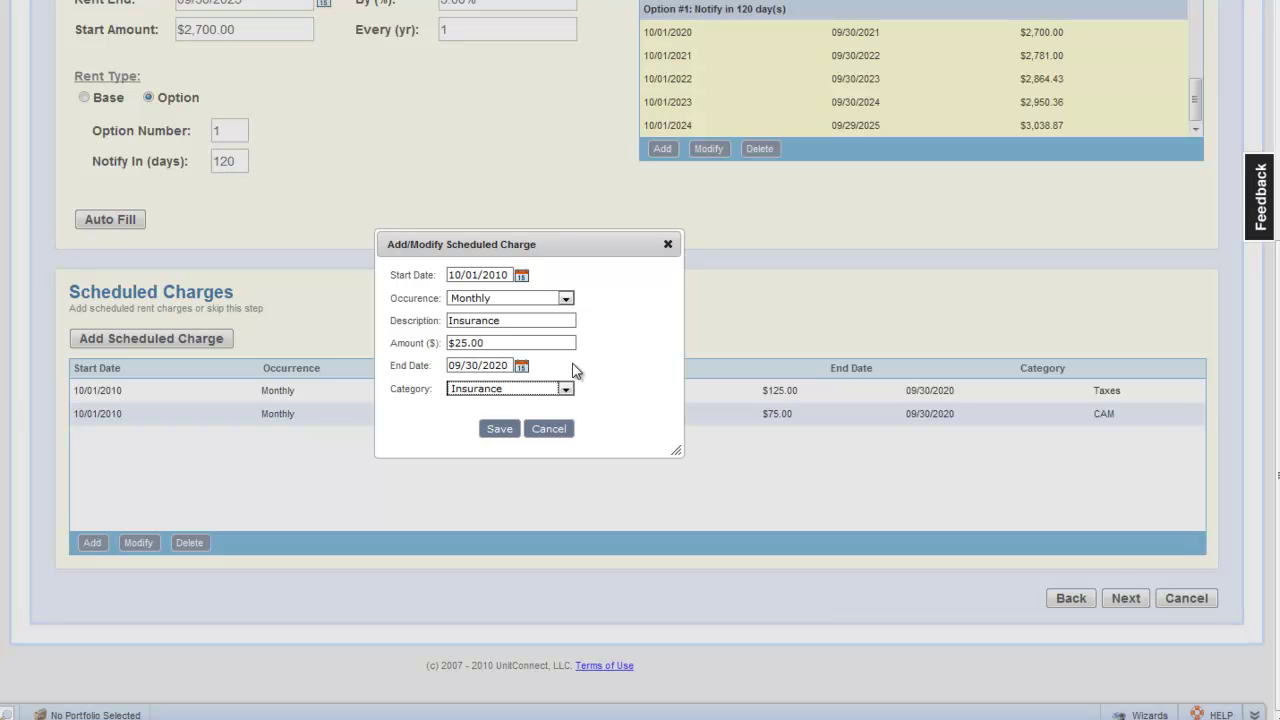
left_click(499, 429)
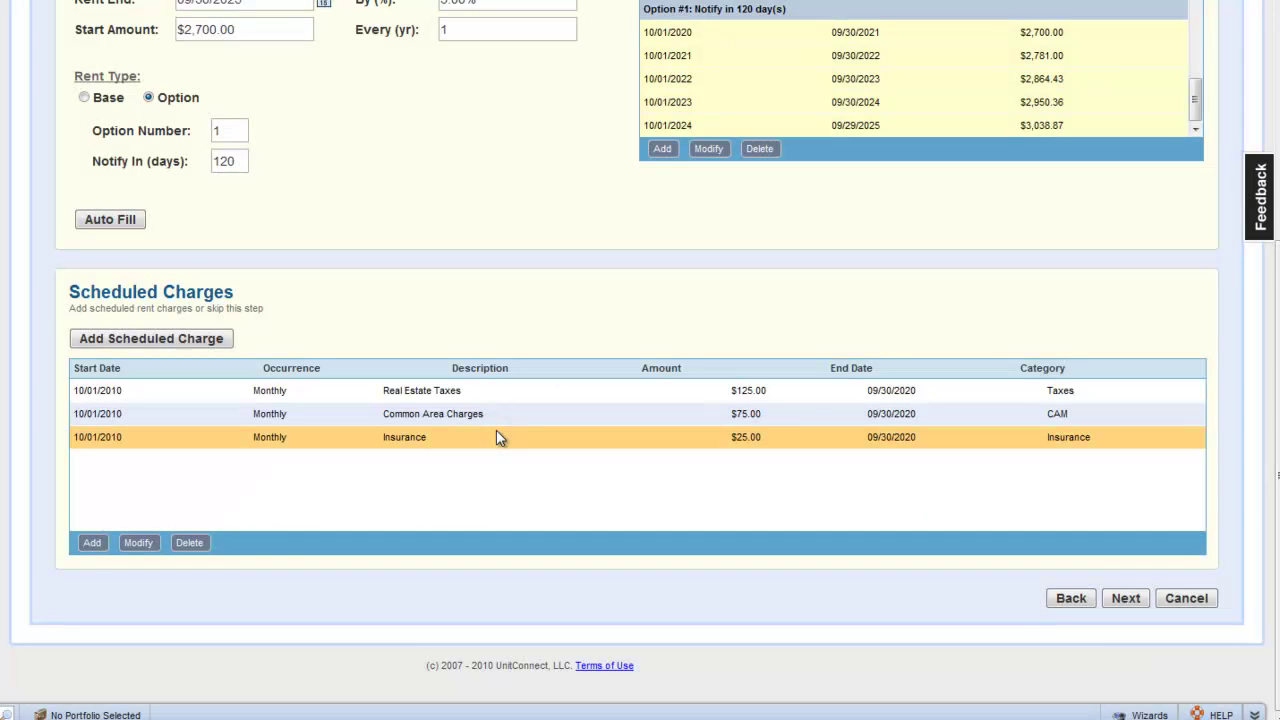
- Continue past the rent breakdown, leave the notes and custom fields empty, and finish the tenant setup
left_click(1127, 600)
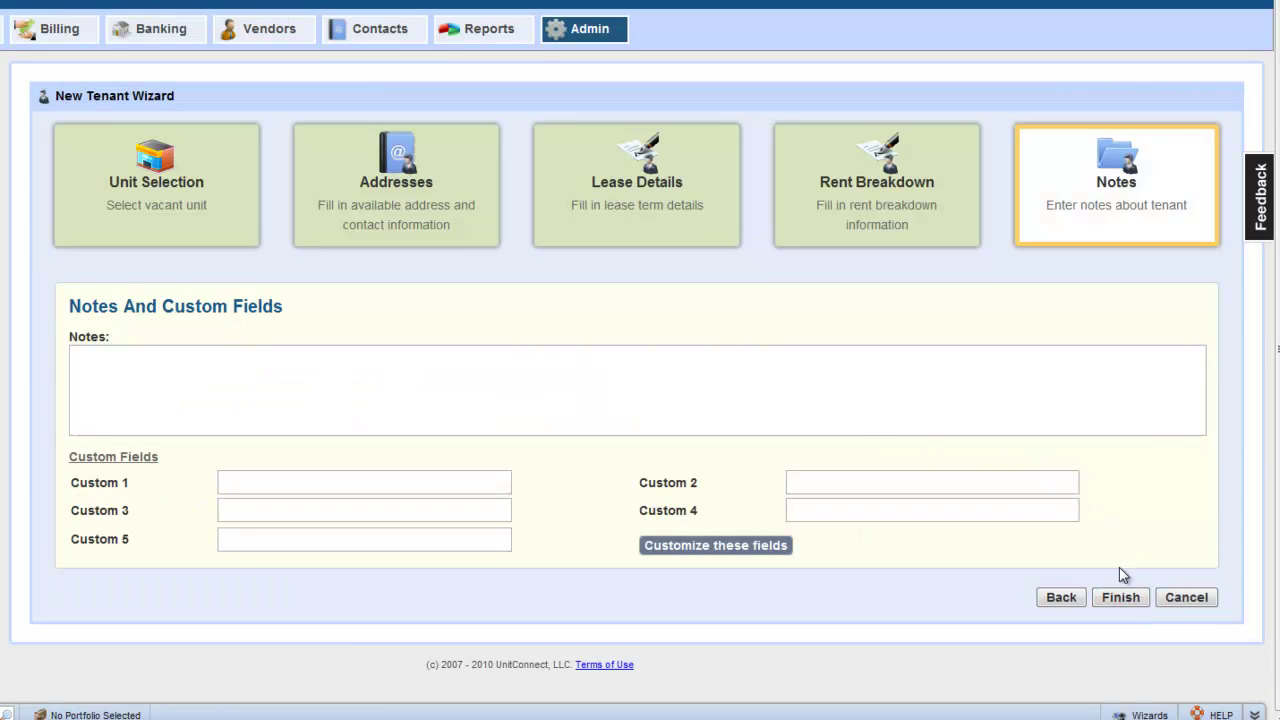
left_click(1122, 597)
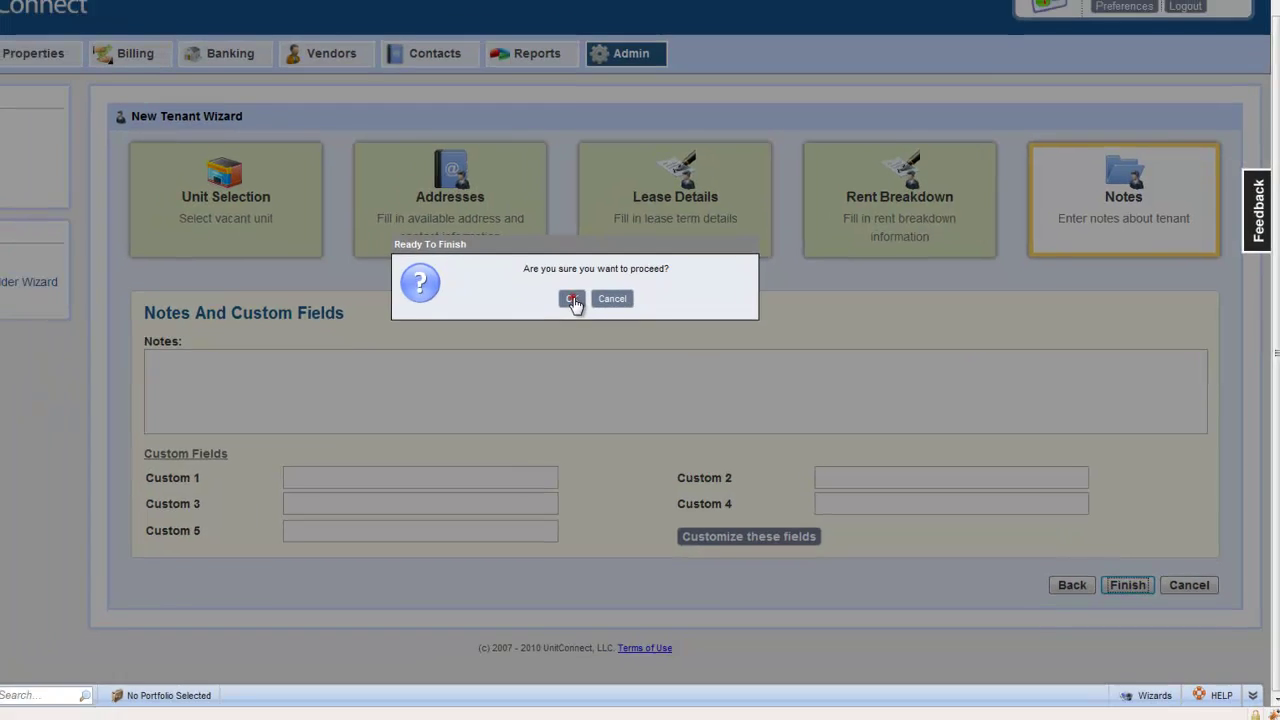
left_click(526, 291)
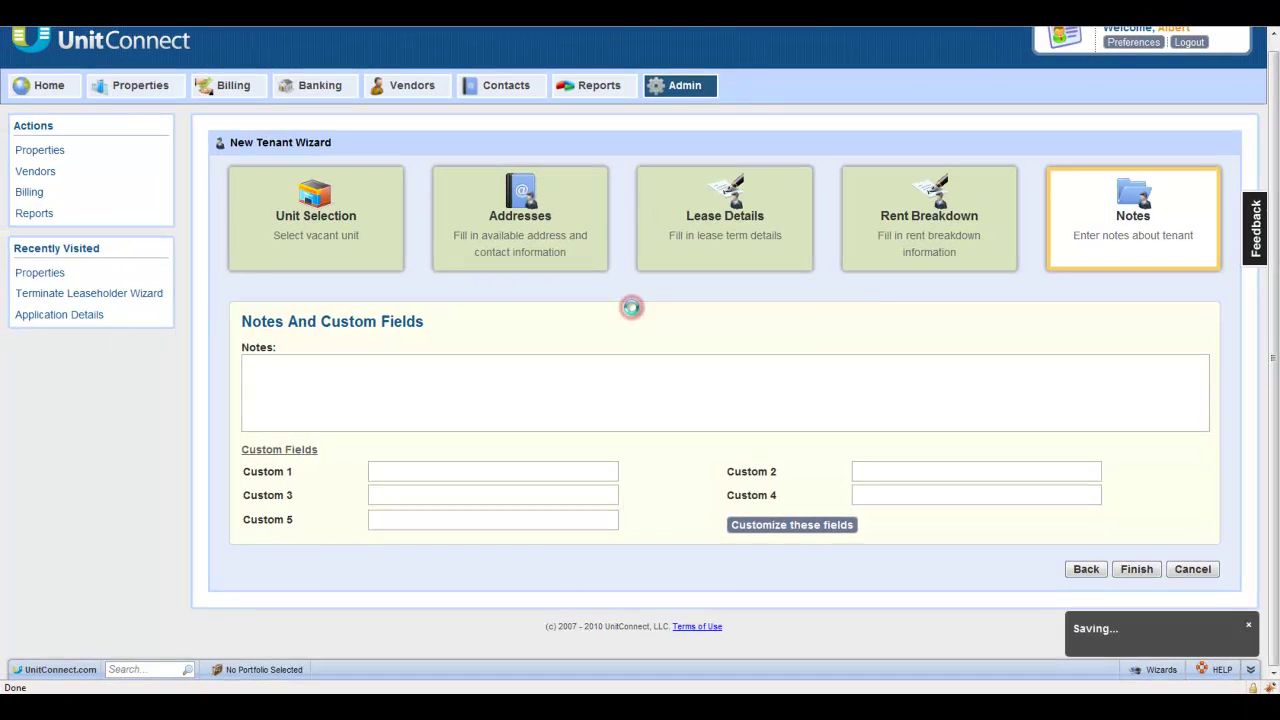